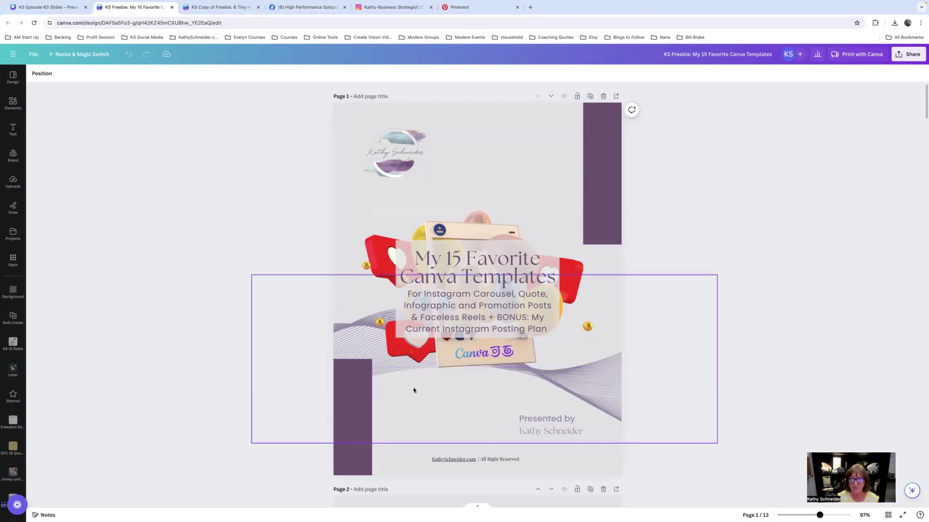
Go to page 2 of the freebie and search the design elements for "youtube logo".
scroll(725, 364, down, 6)
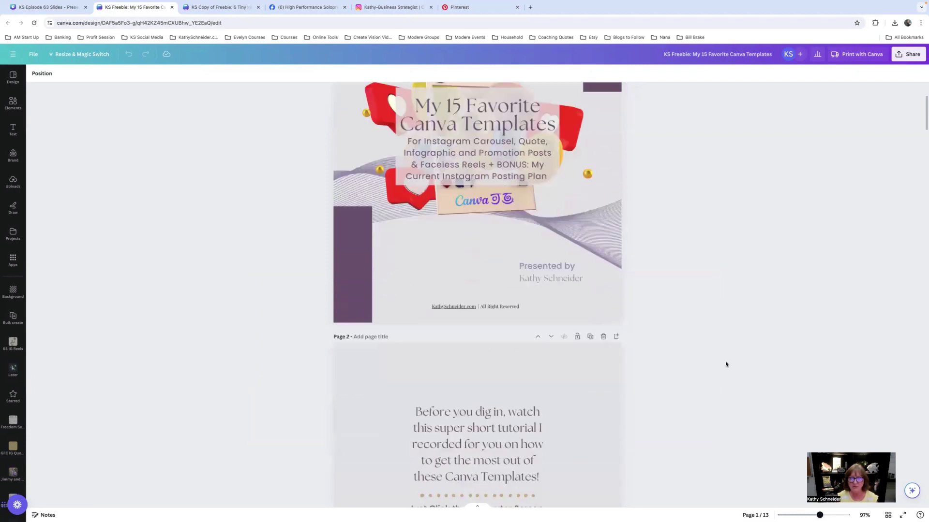
scroll(725, 363, down, 3)
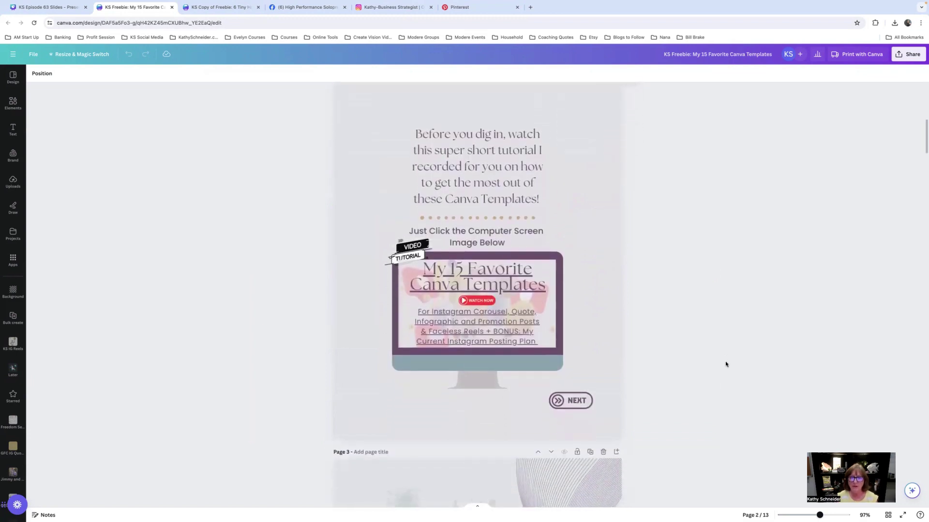
scroll(725, 364, up, 1)
scroll(726, 364, down, 1)
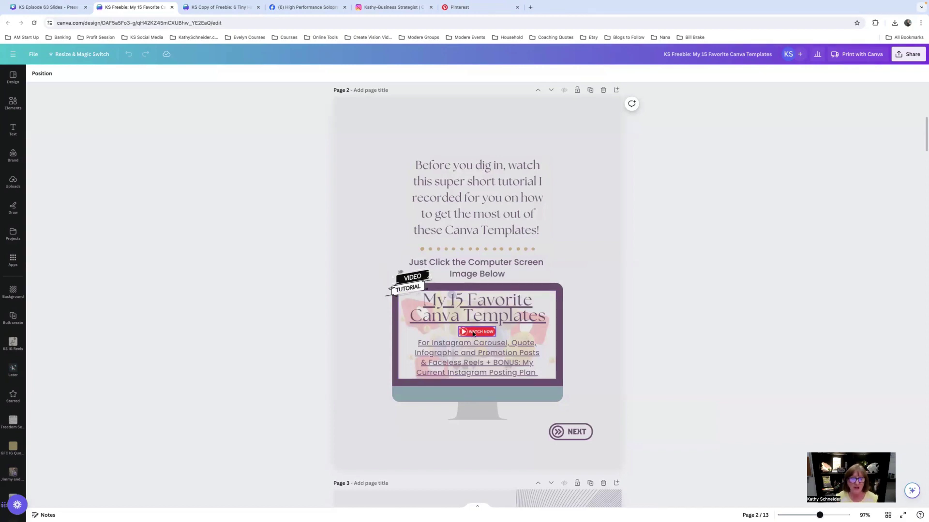
click(13, 102)
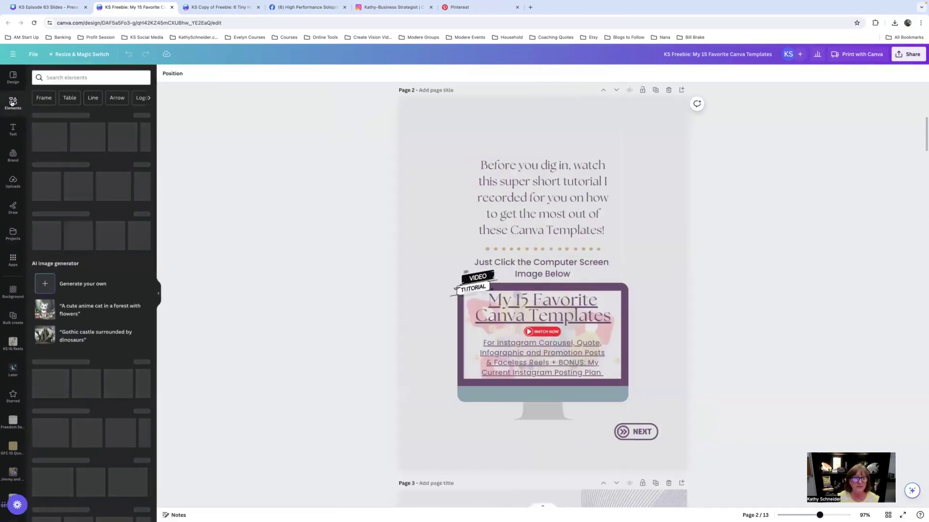
click(59, 77)
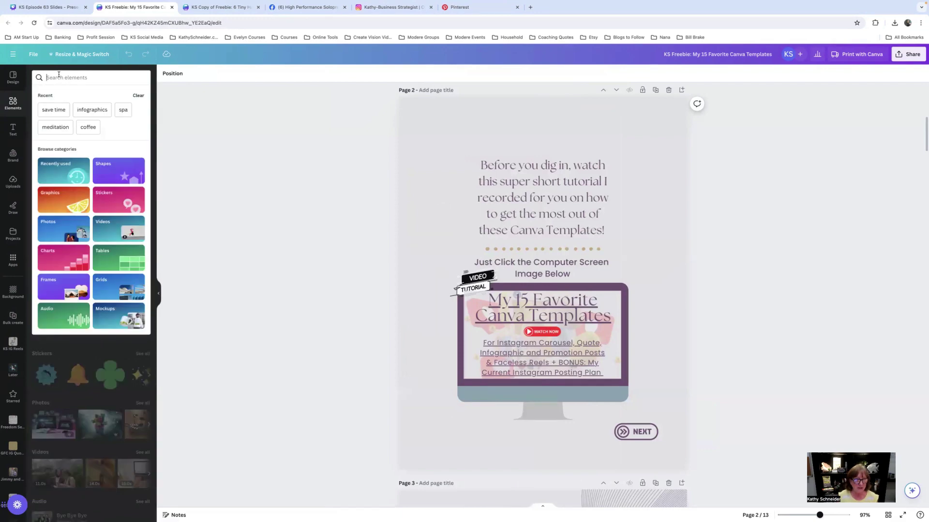
text(you)
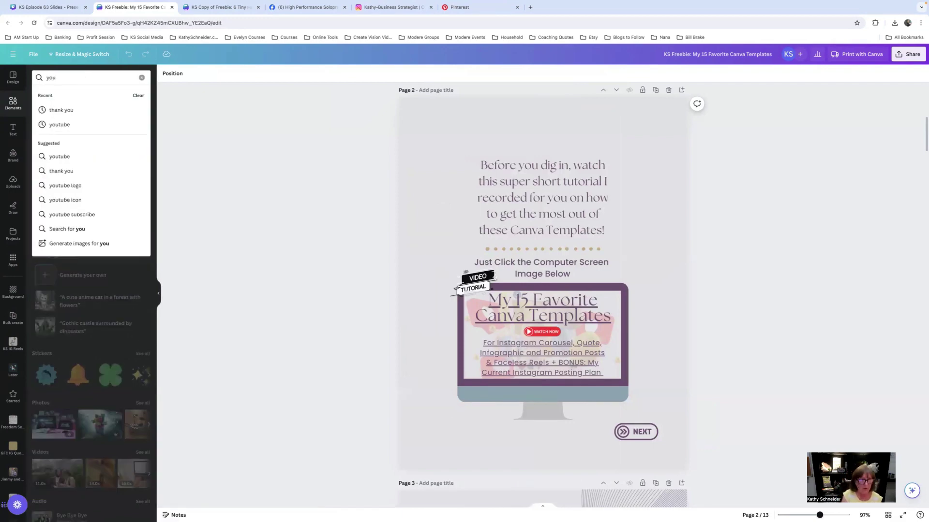
text(tube)
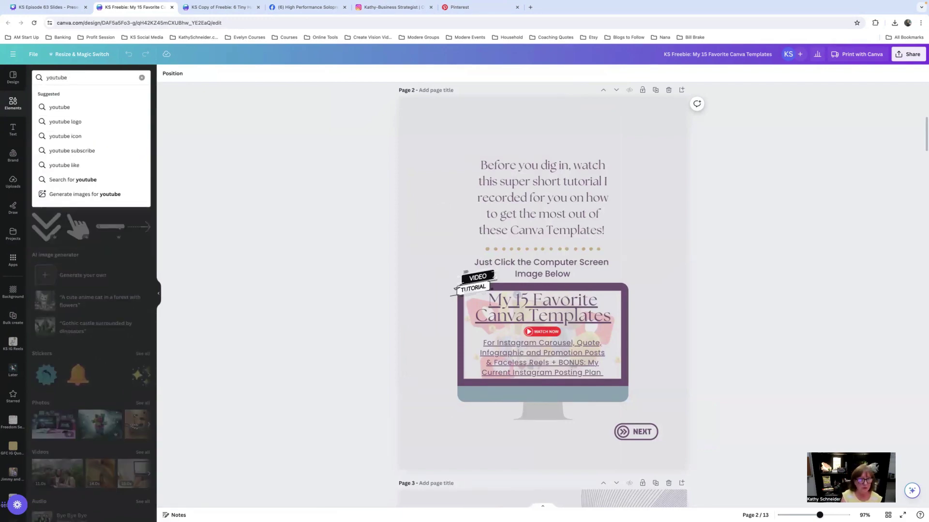
text( logo)
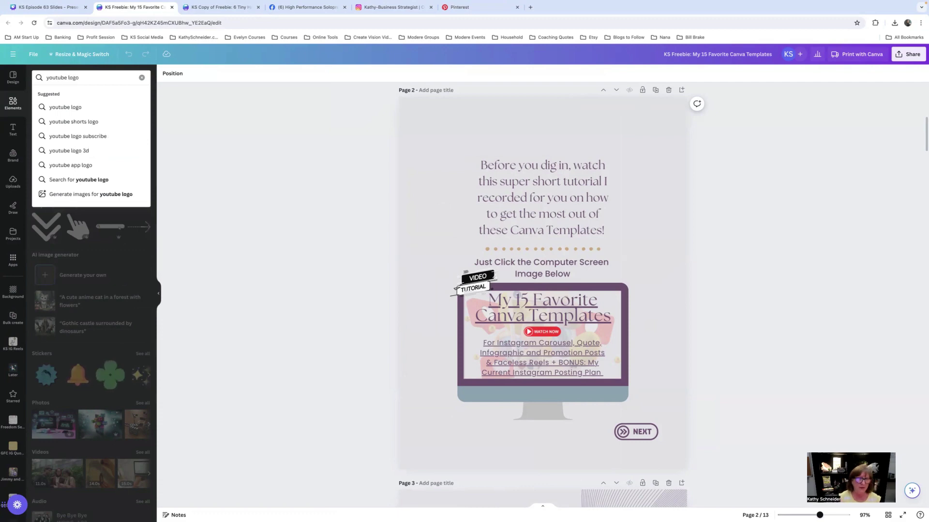
key(Return)
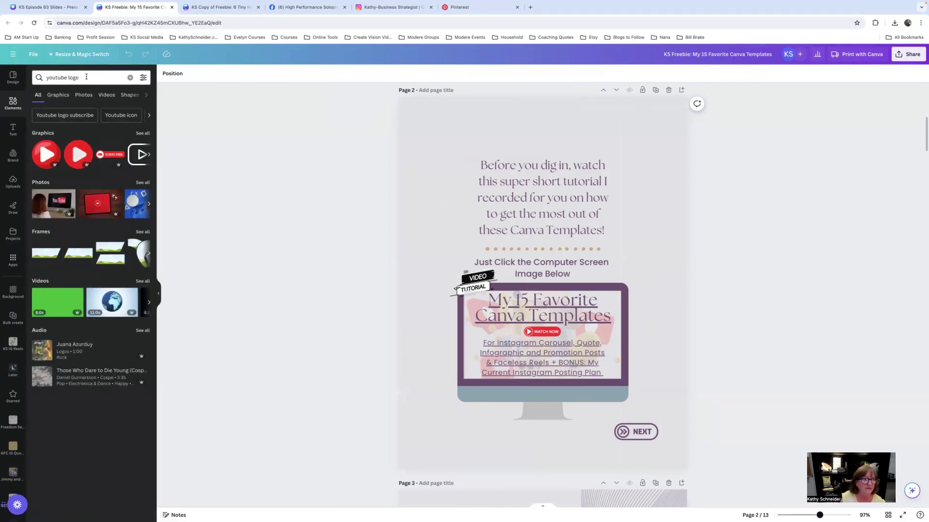
Change the elements search to "youtube watch now".
key(BackSpace)
key(BackSpace)
key(BackSpace)
key(BackSpace)
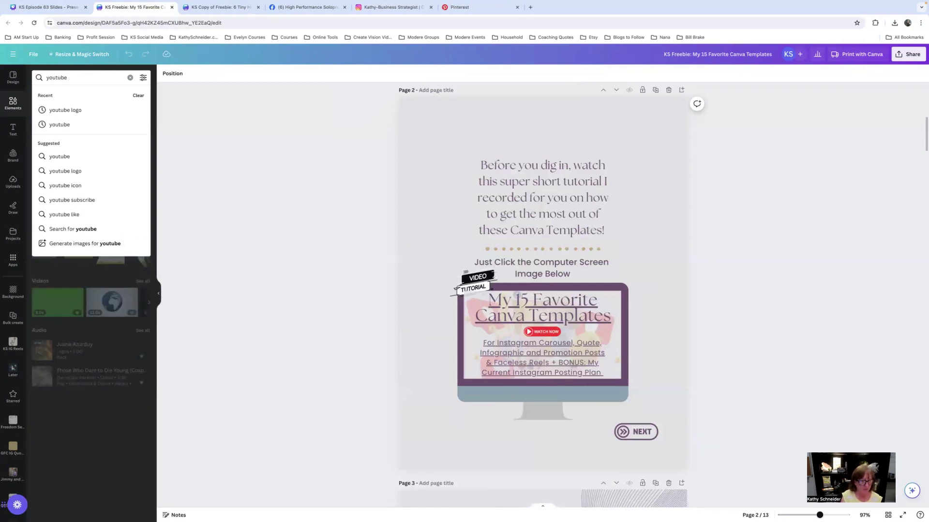
text(watch no)
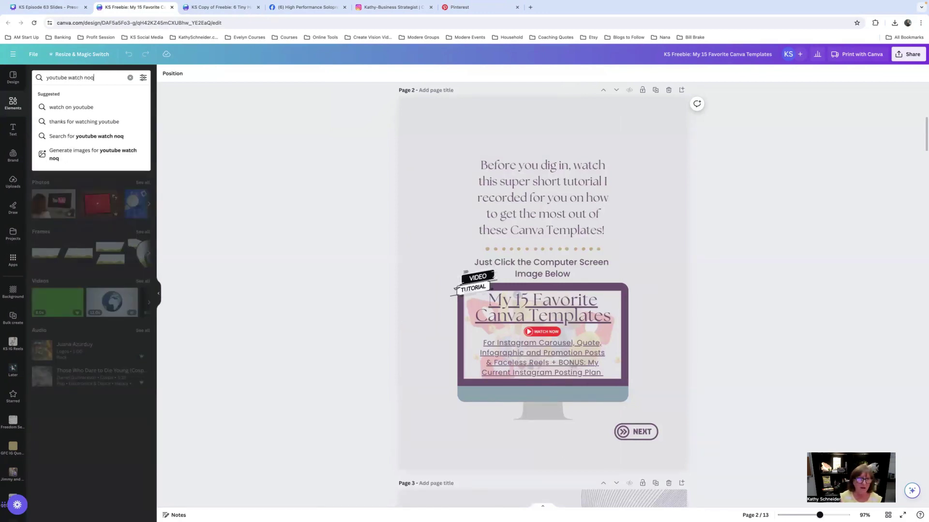
text(w)
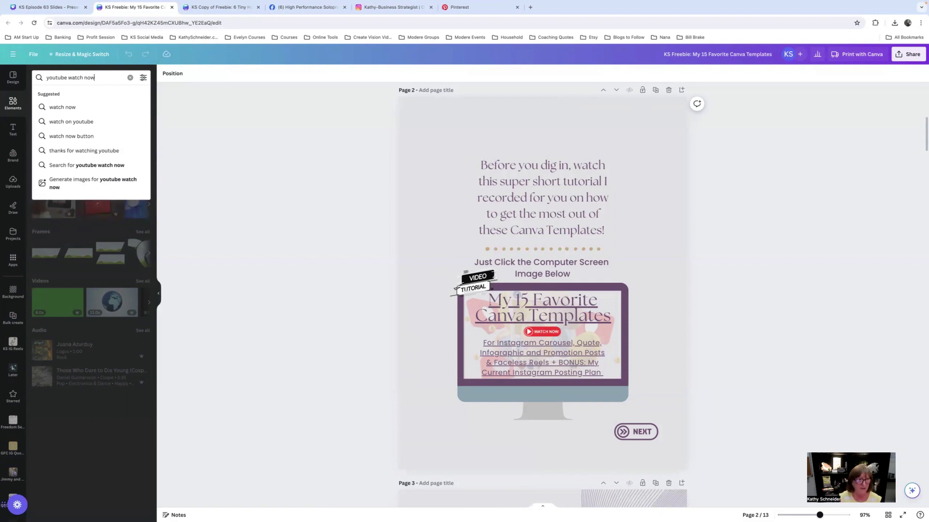
key(Return)
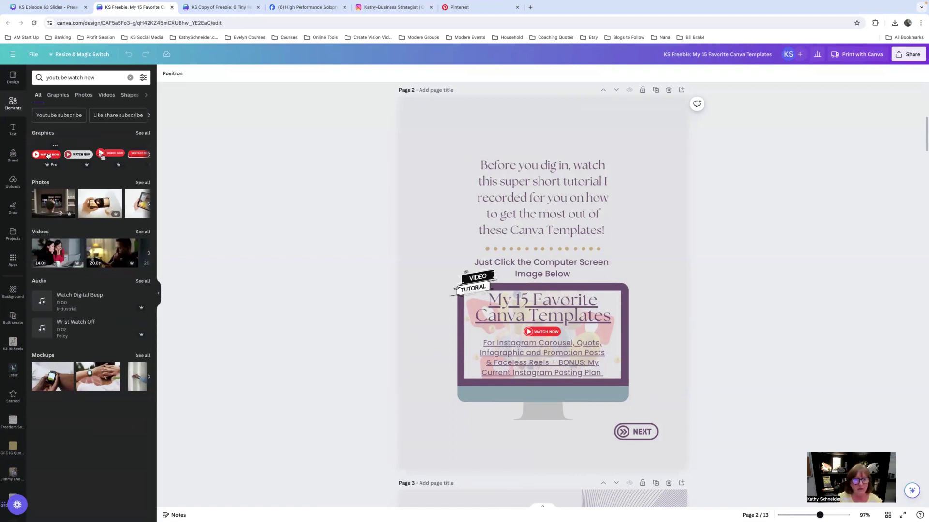
Add the red Watch Now graphic with the white play circle to page 2, shrink it and centre it above the "Before you dig in" text.
drag(47, 155, 423, 190)
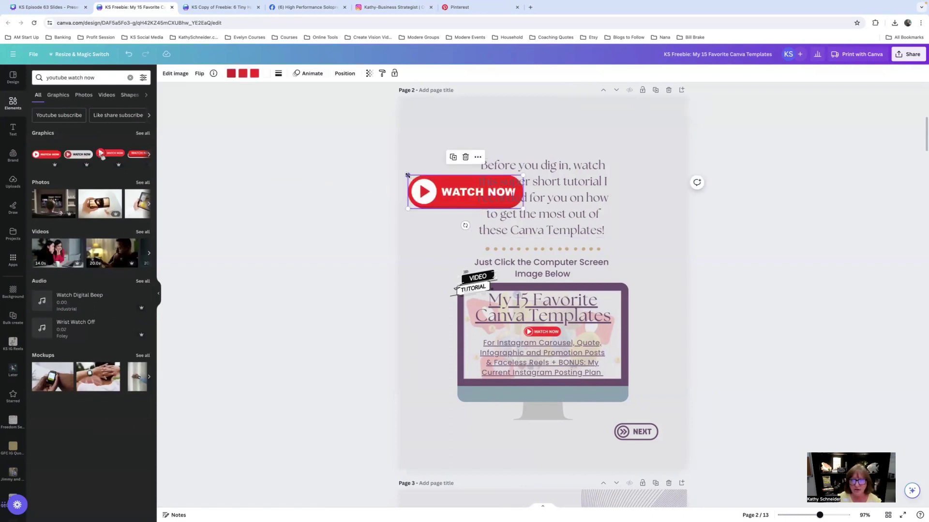
drag(408, 175, 439, 186)
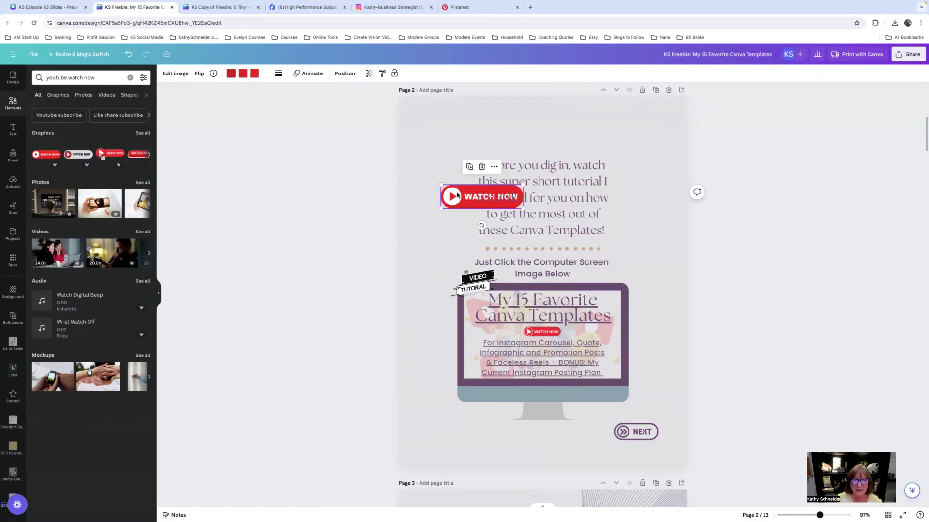
drag(458, 194, 514, 137)
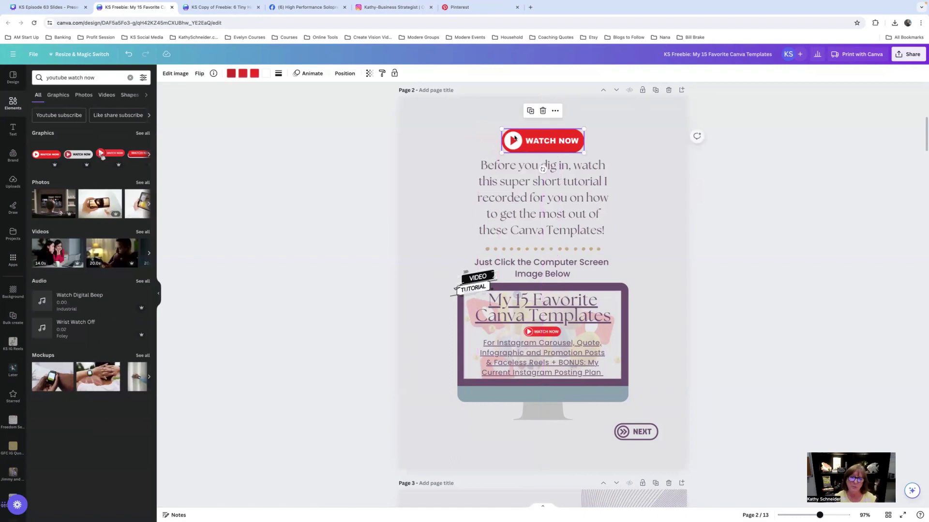
click(638, 136)
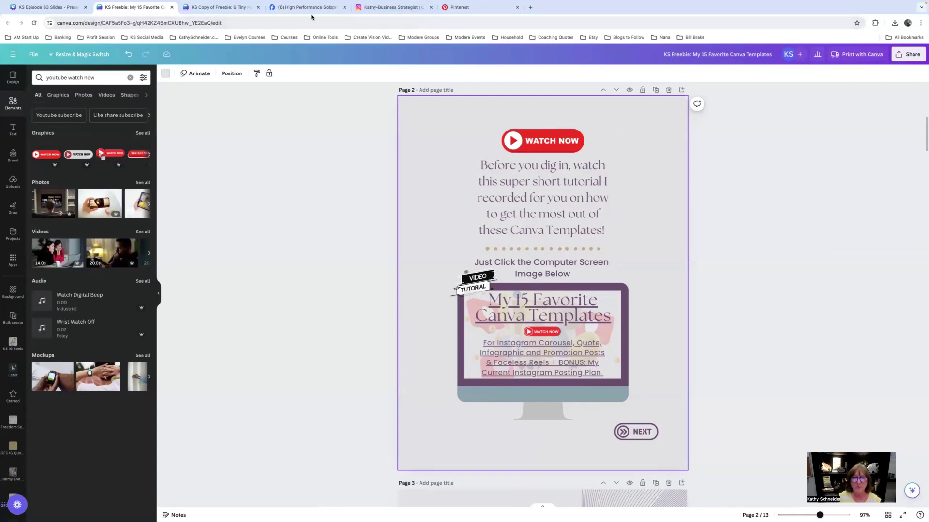
Open the bookmarked YouTube channel from the KS Social Media bookmarks in a new browser tab and pause its featured video.
click(530, 7)
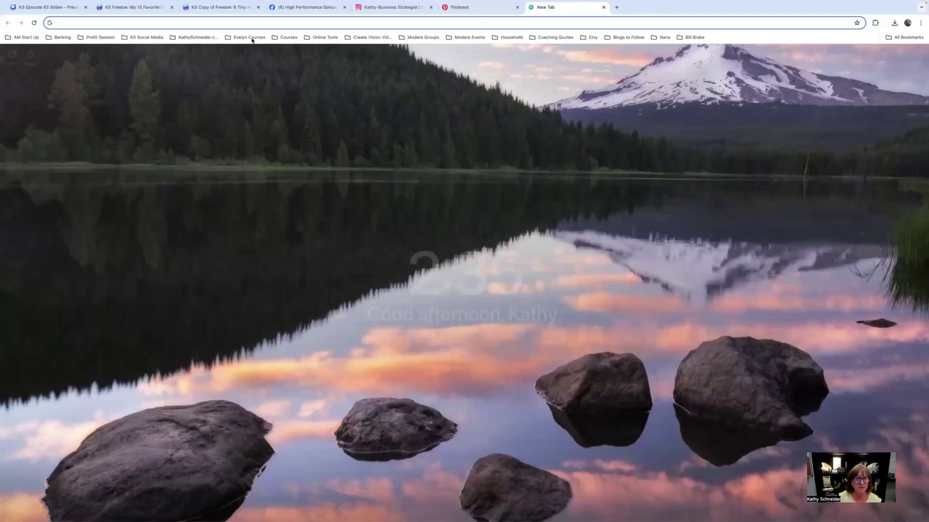
click(146, 38)
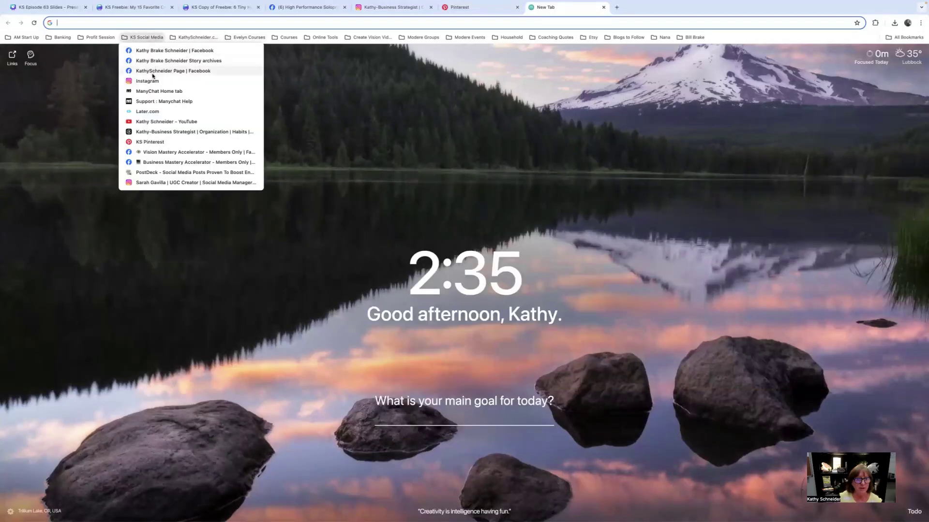
click(160, 121)
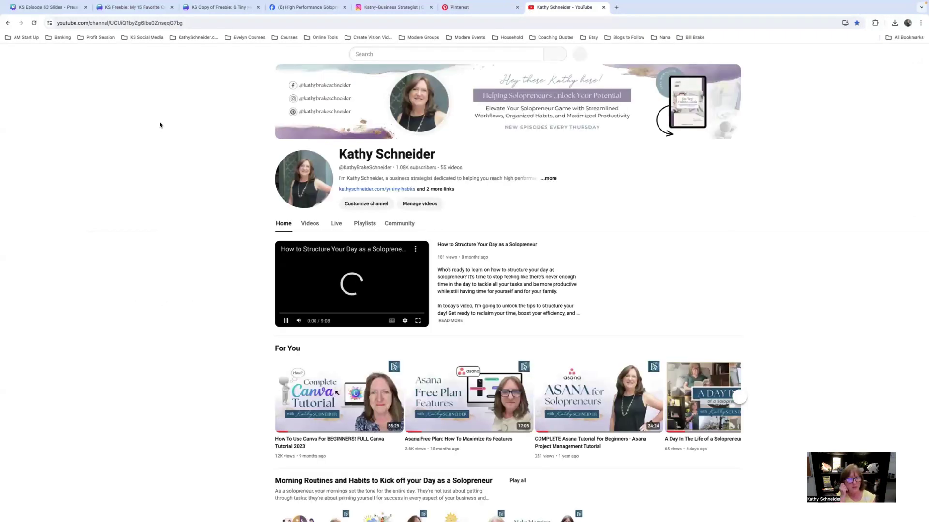
click(285, 322)
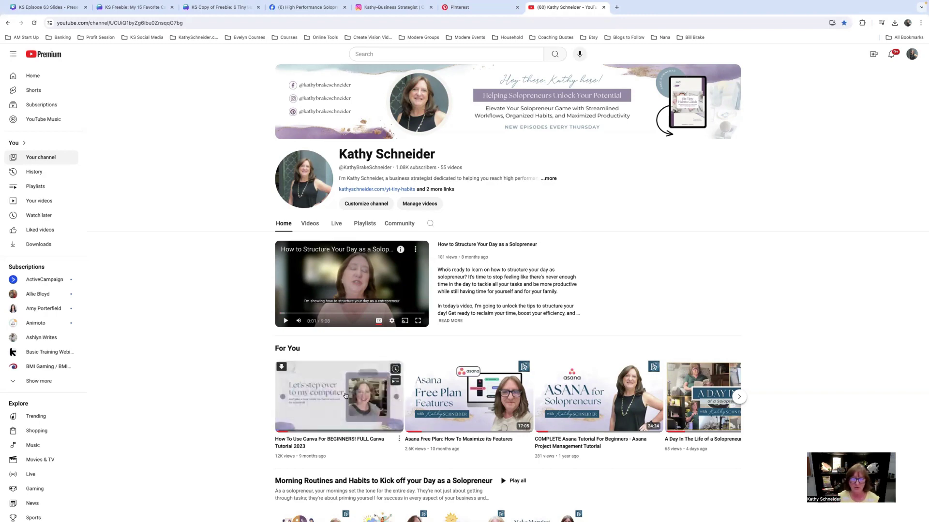
Open the channel's video "What are personal core values and why they are important for online business success" and copy its share link.
scroll(312, 363, down, 3)
click(310, 122)
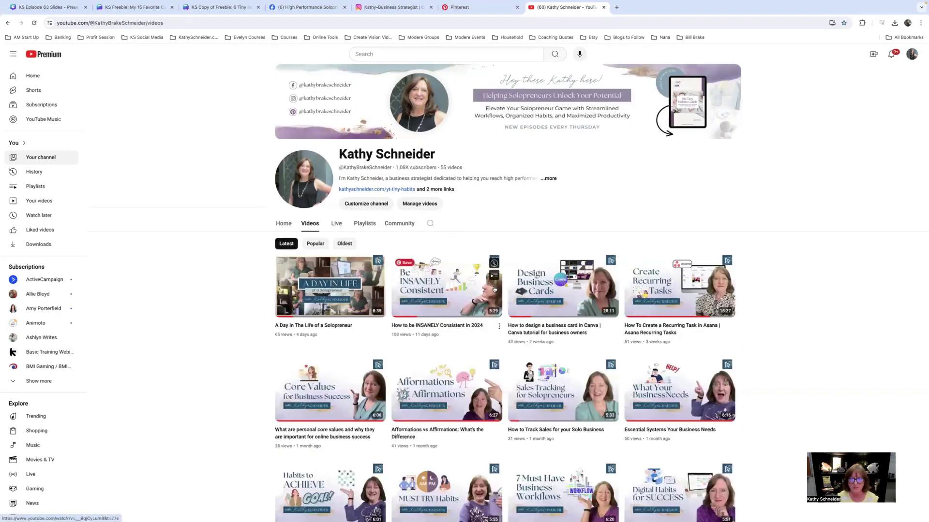
scroll(575, 288, down, 3)
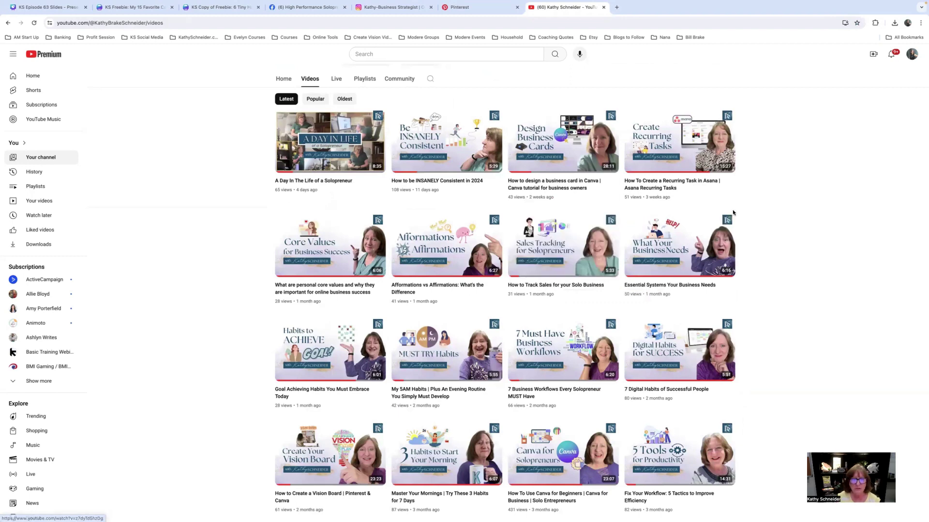
mouse_move(337, 249)
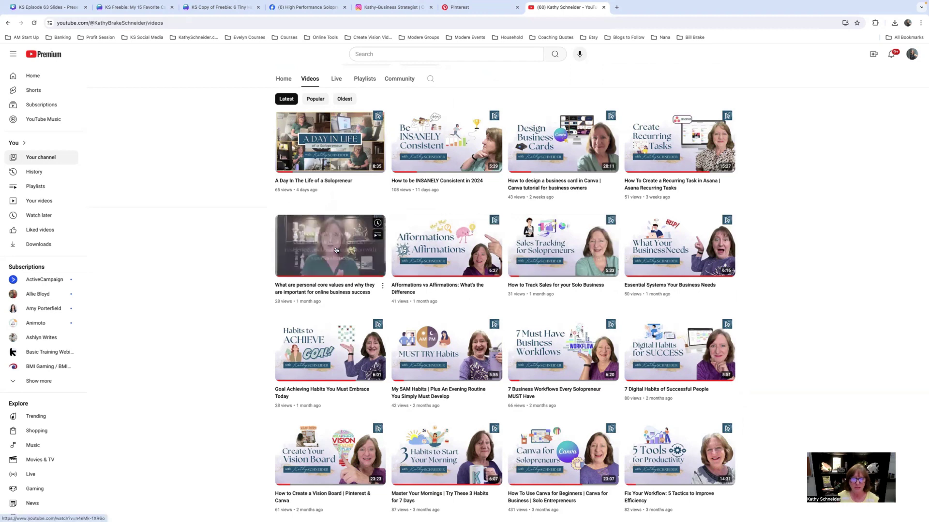
click(336, 250)
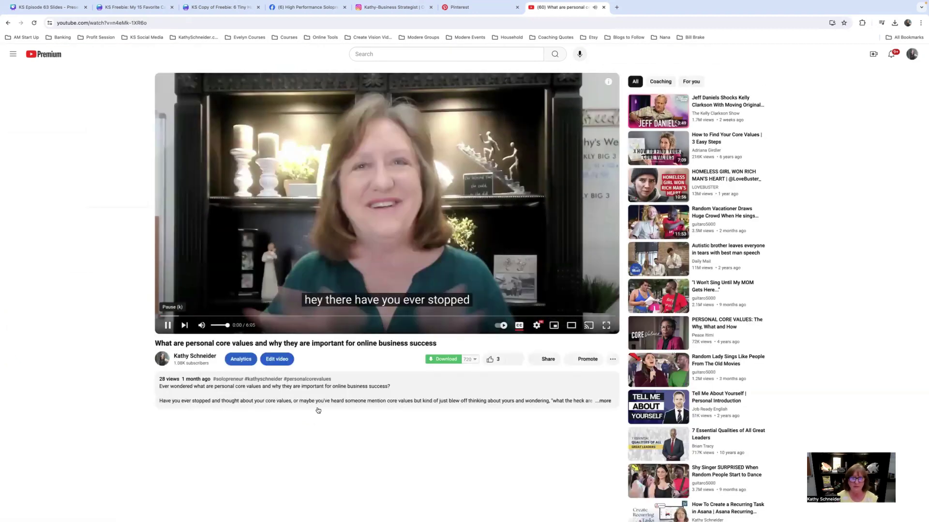
key(k)
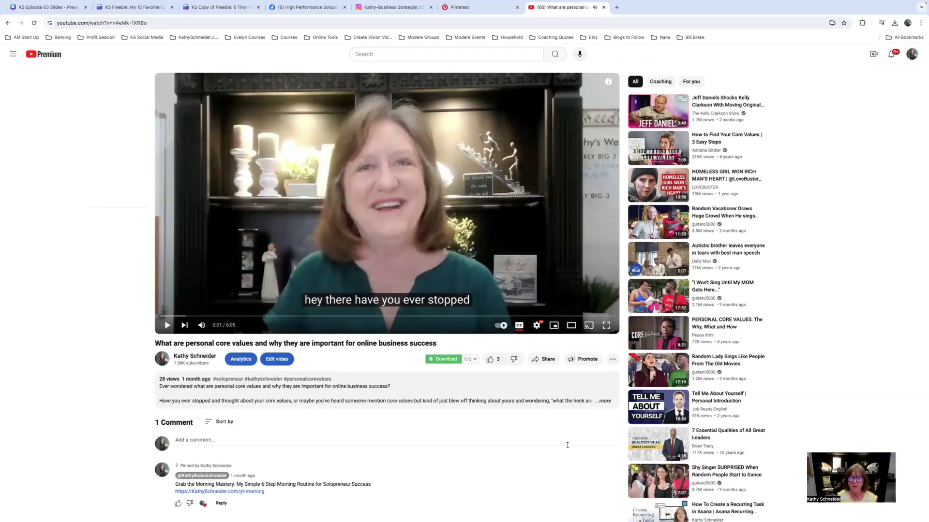
click(548, 360)
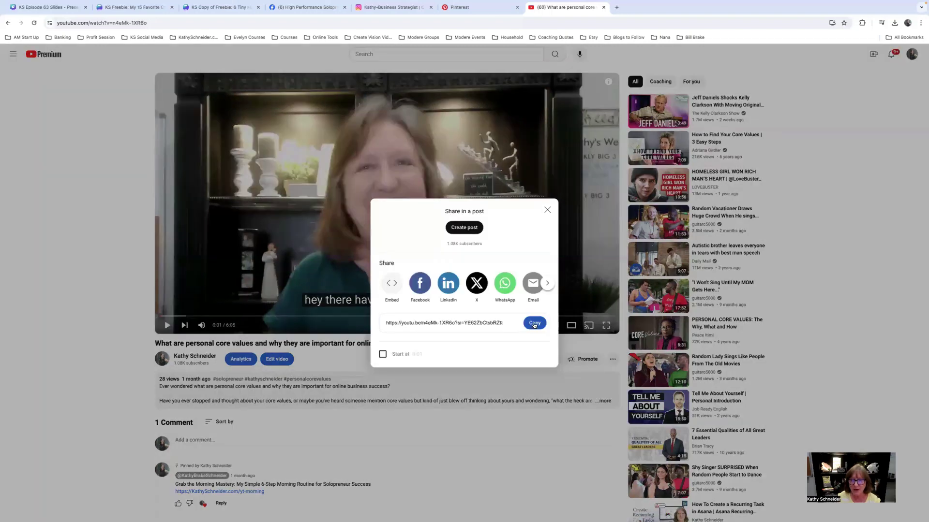
click(535, 324)
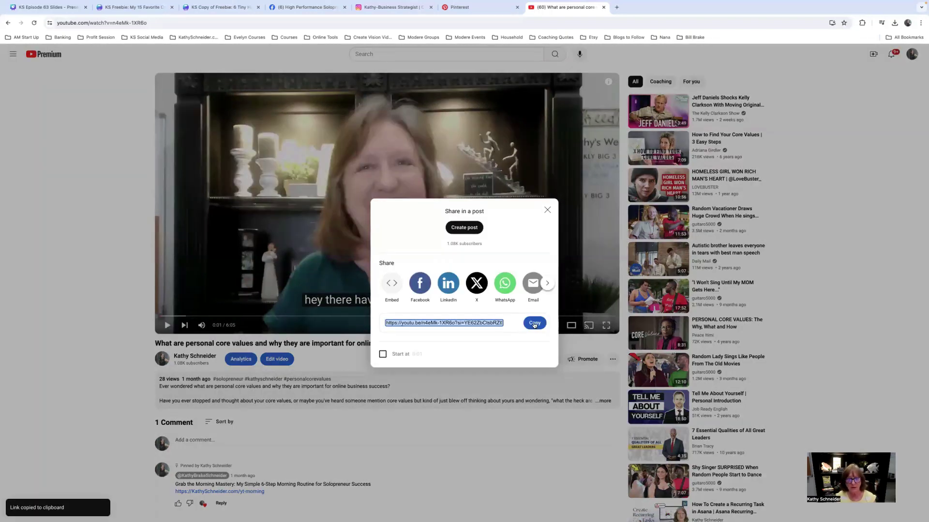
Return to the Canva freebie and link the large Watch Now graphic on page 2 to the copied YouTube video address.
click(136, 8)
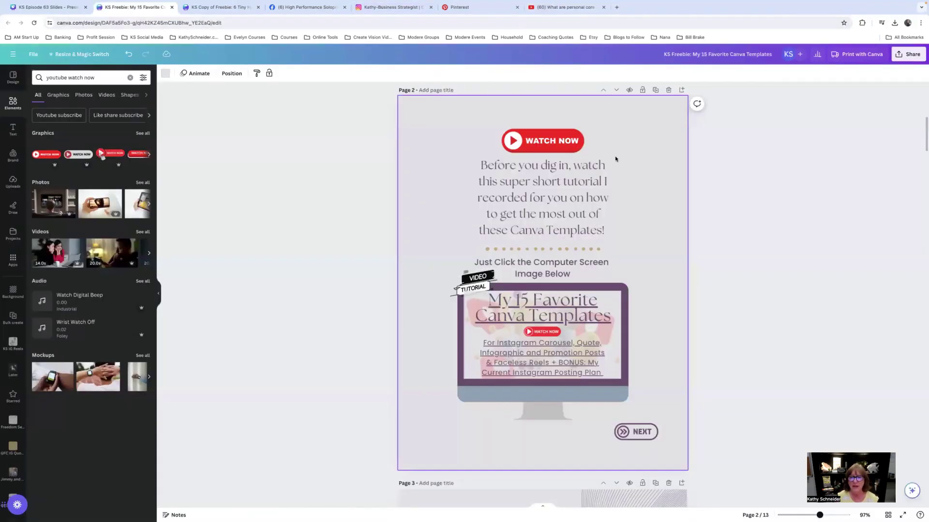
click(550, 141)
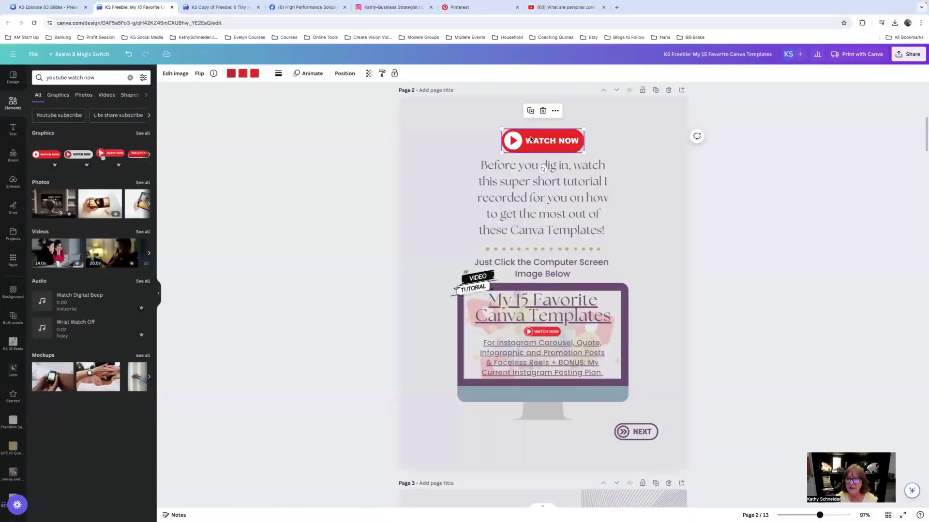
click(552, 107)
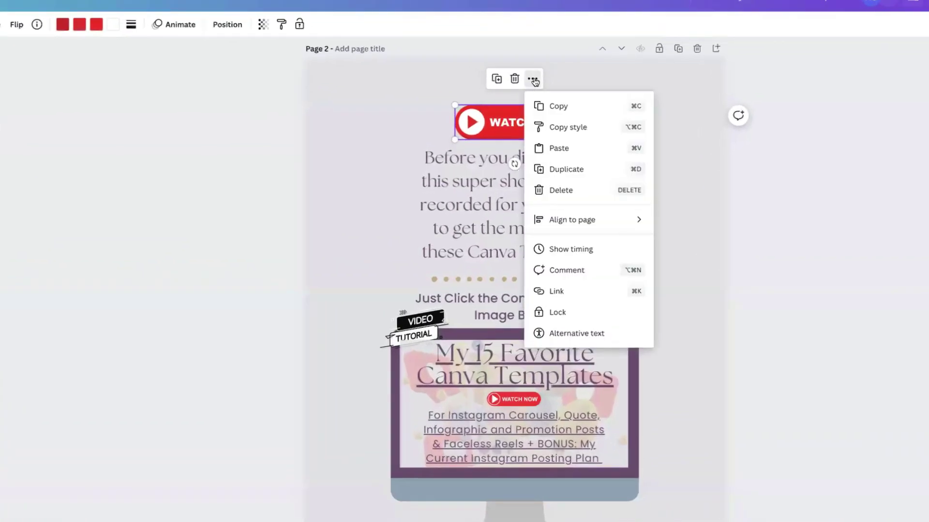
click(557, 292)
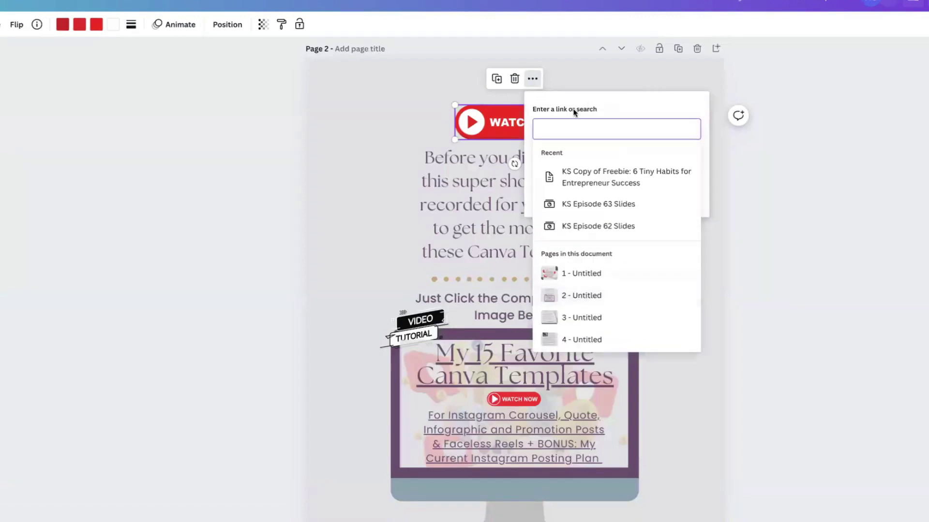
right_click(557, 130)
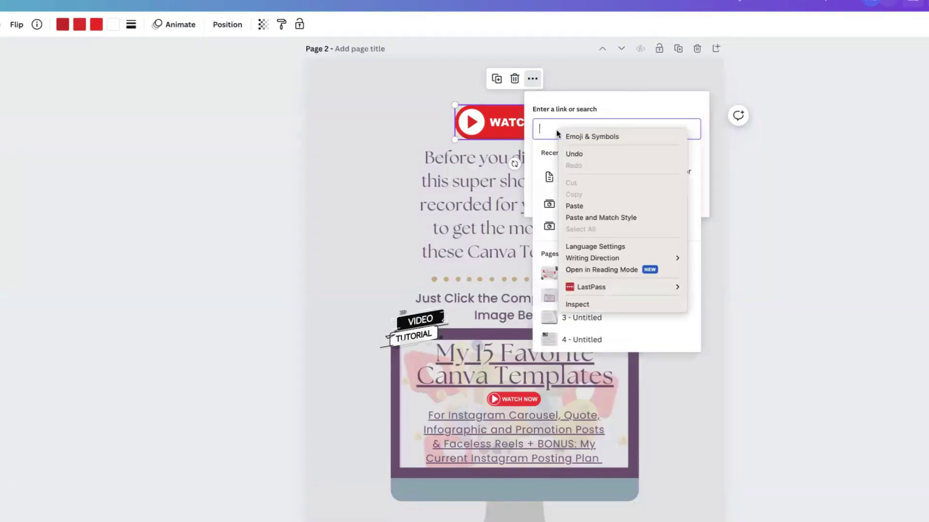
click(574, 207)
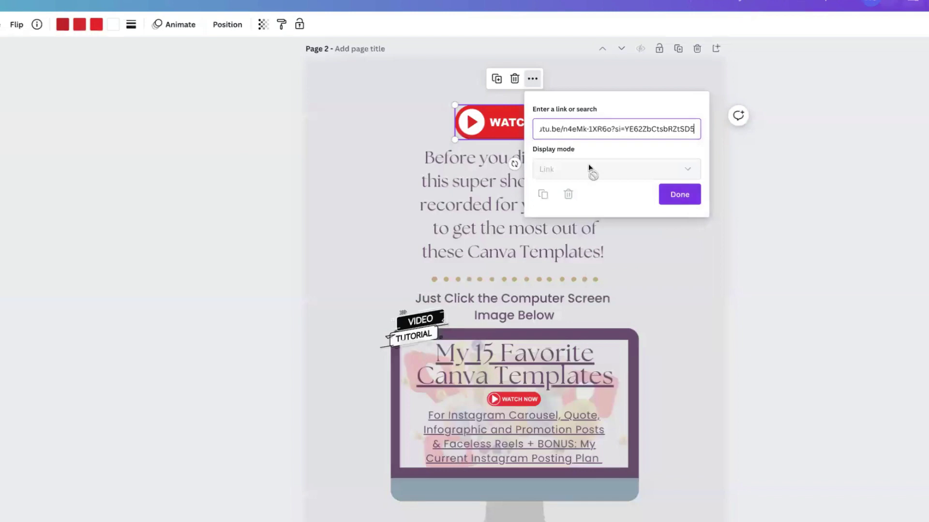
click(674, 198)
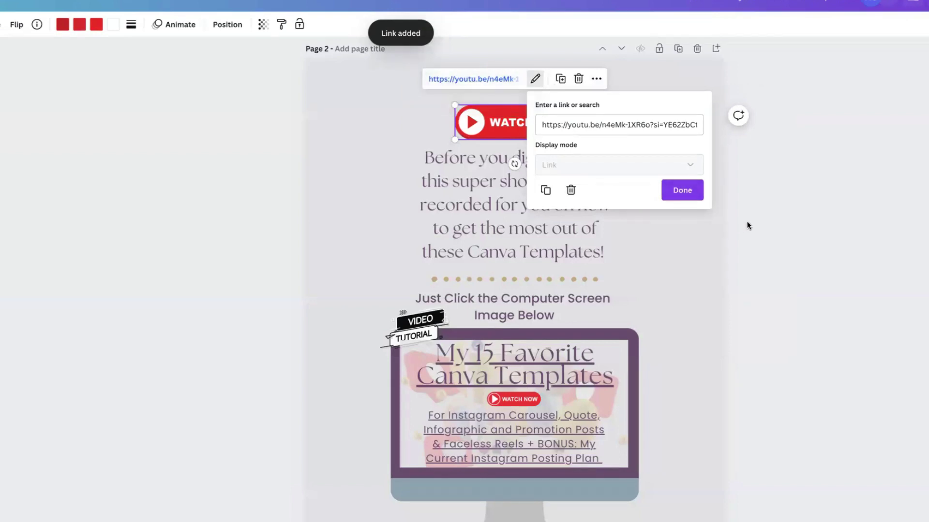
Confirm the Watch Now graphic's link, open it to test it, pause the YouTube video and close its browser tab.
click(681, 192)
click(643, 256)
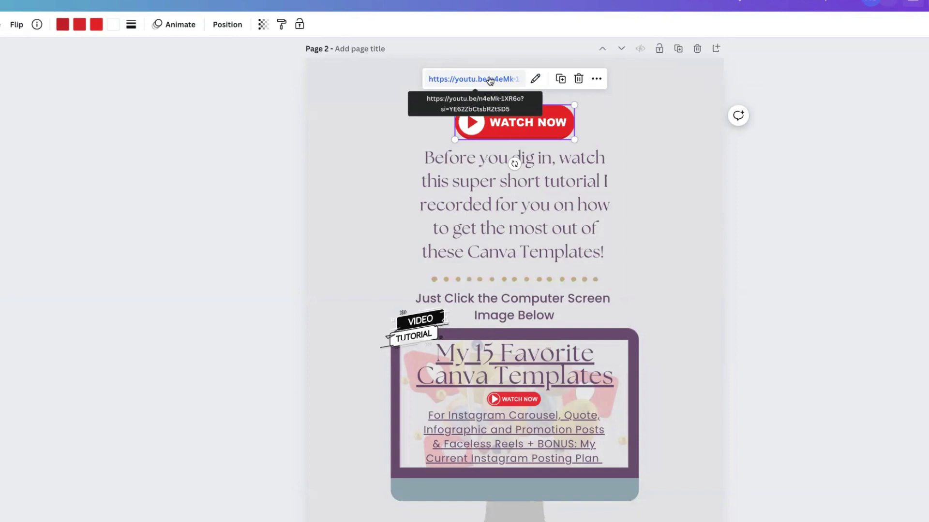
click(490, 79)
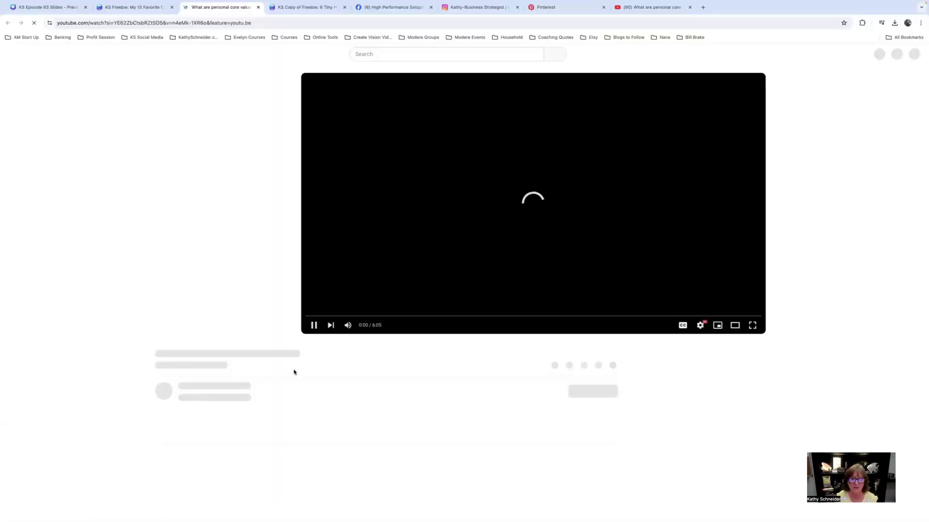
key(space)
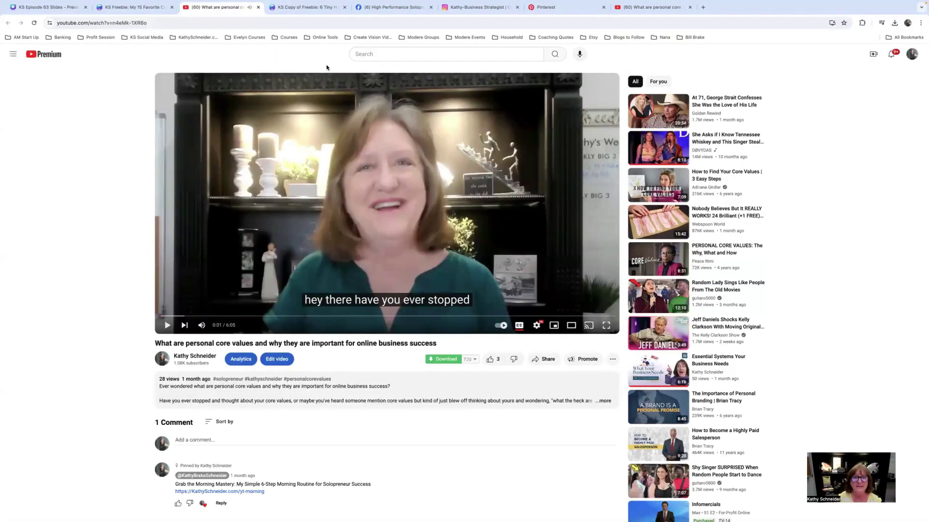
click(258, 8)
Delete the large Watch Now graphic above the "Before you dig in" text on page 2.
click(623, 135)
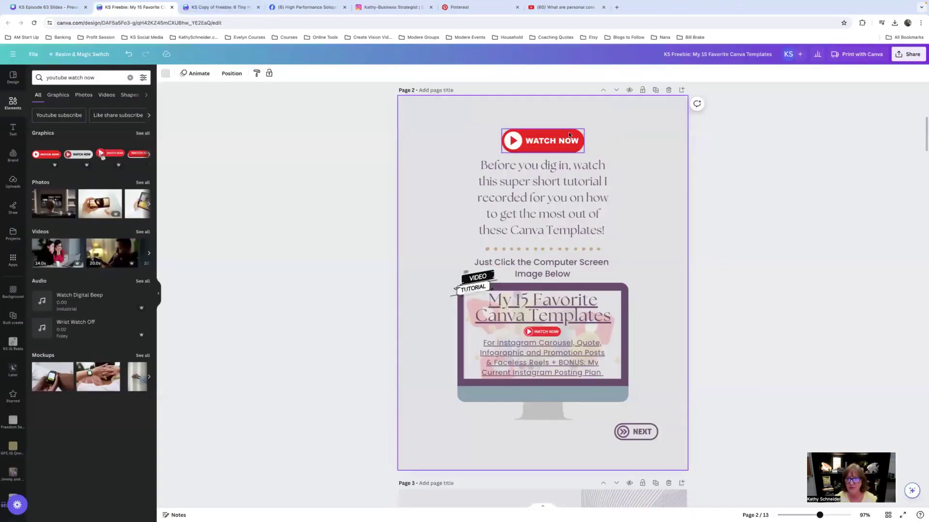
click(552, 141)
click(587, 110)
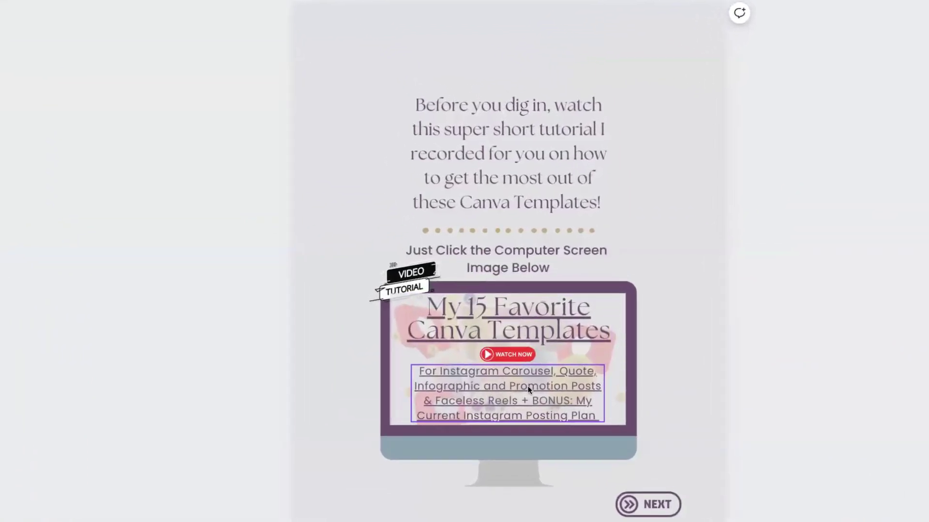
Check the links on the title, small Watch Now graphic, description text and background image inside the computer screen on page 2.
click(521, 319)
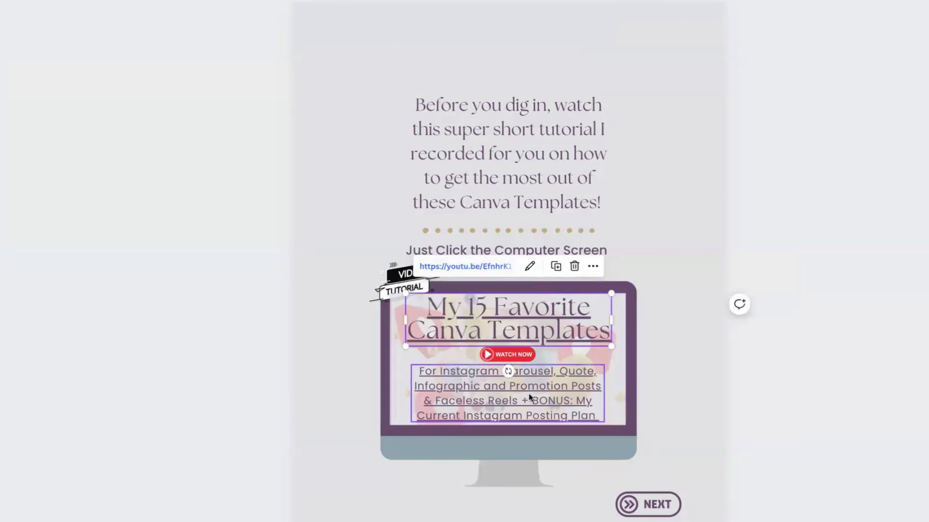
click(513, 379)
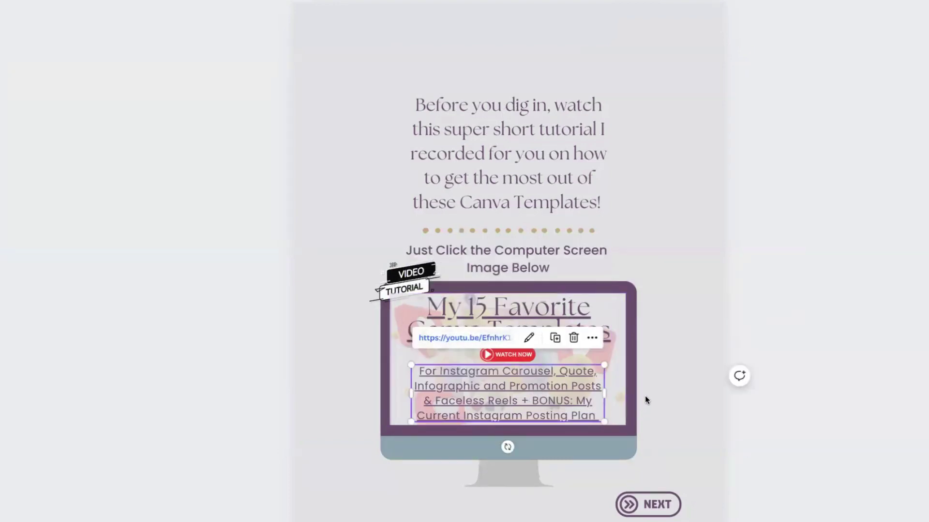
click(521, 356)
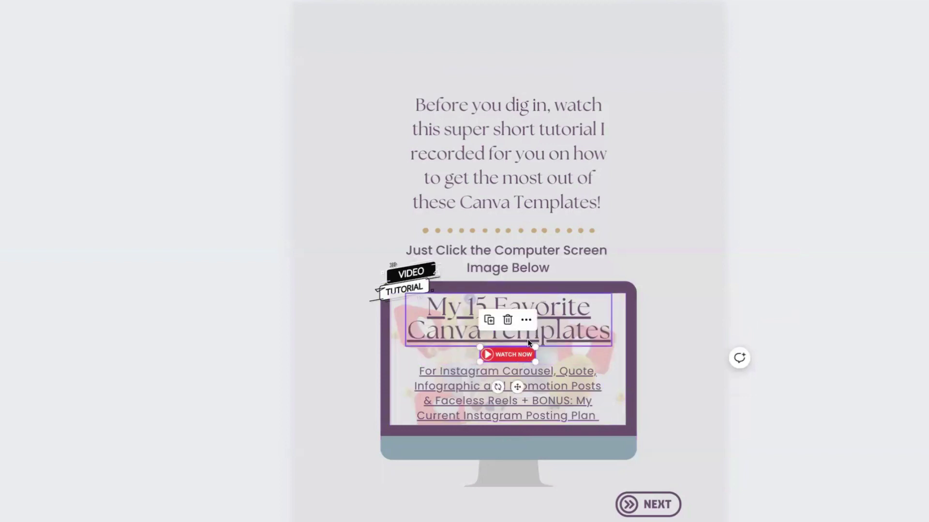
click(554, 393)
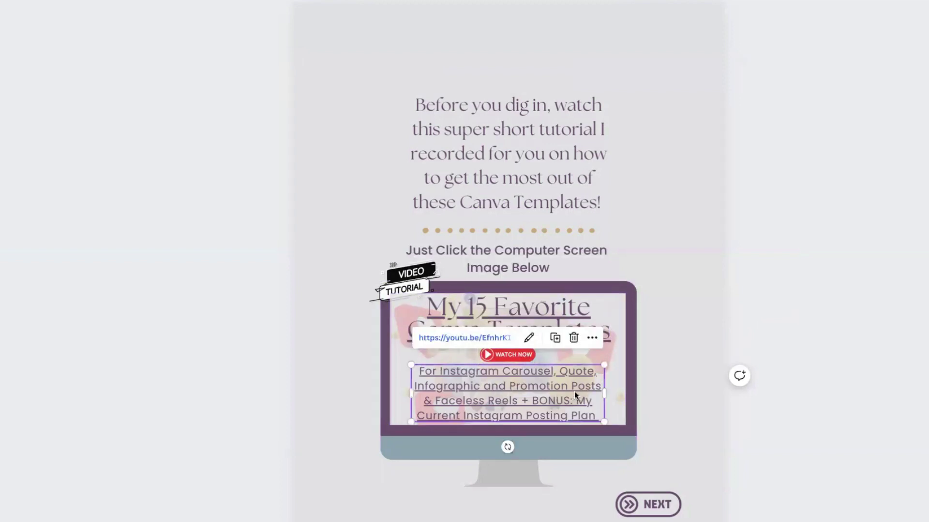
click(612, 392)
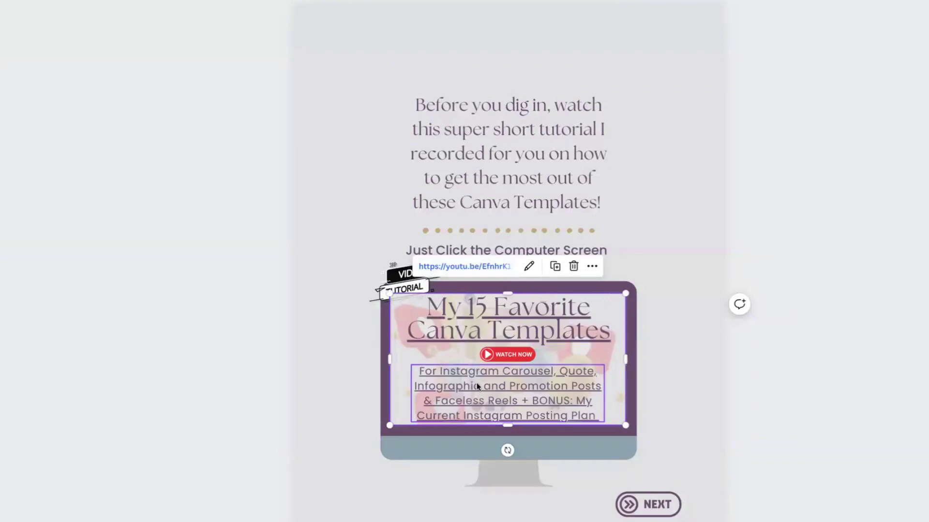
click(686, 339)
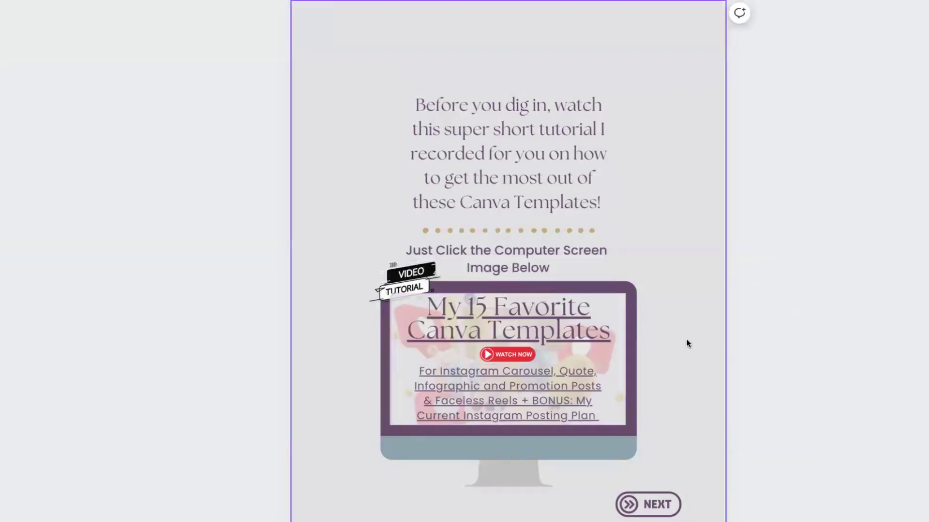
Go to the Carousel Posts page, page 6, and inspect the link on the "Carousel Template 1" text.
scroll(686, 338, down, 15)
scroll(727, 338, down, 3)
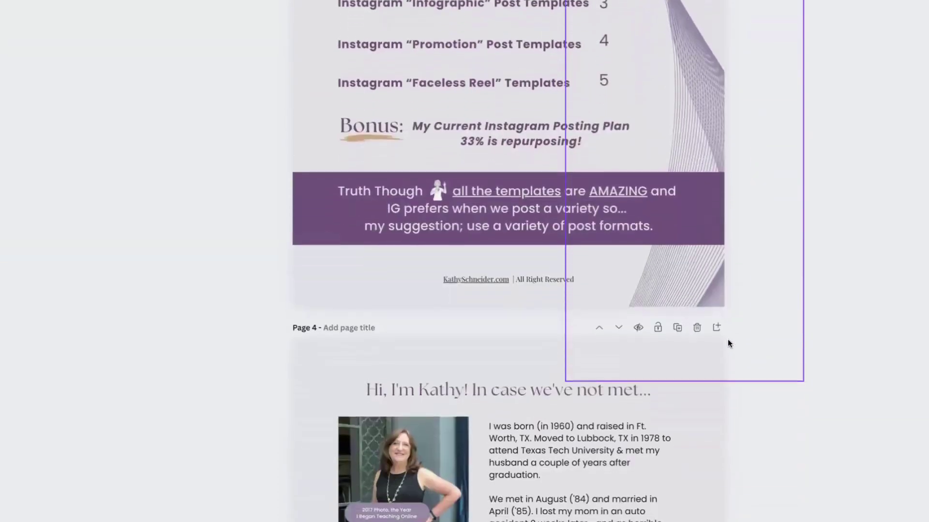
scroll(837, 355, down, 10)
scroll(837, 358, down, 20)
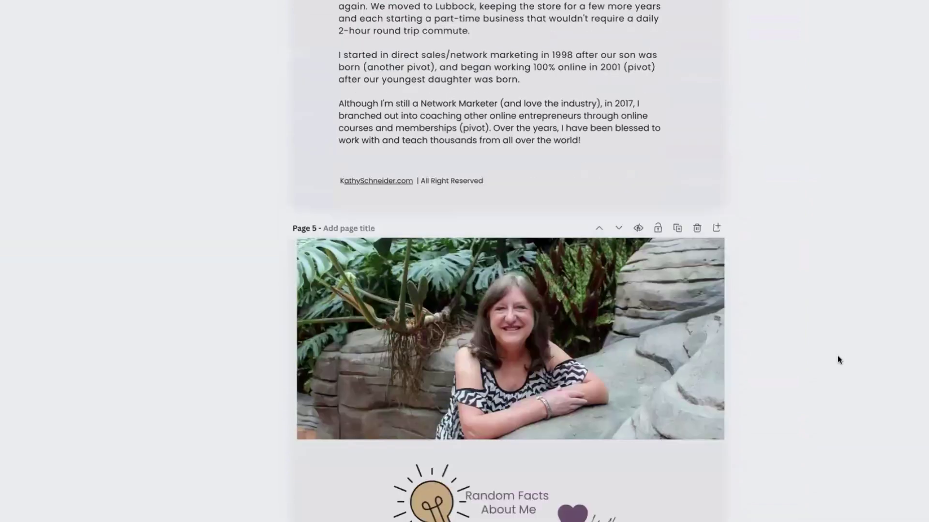
scroll(839, 360, down, 1)
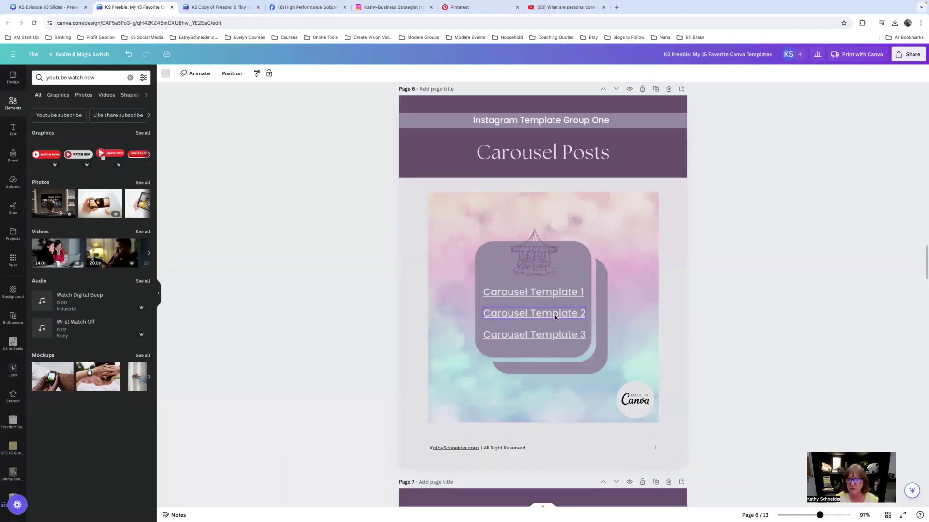
click(553, 292)
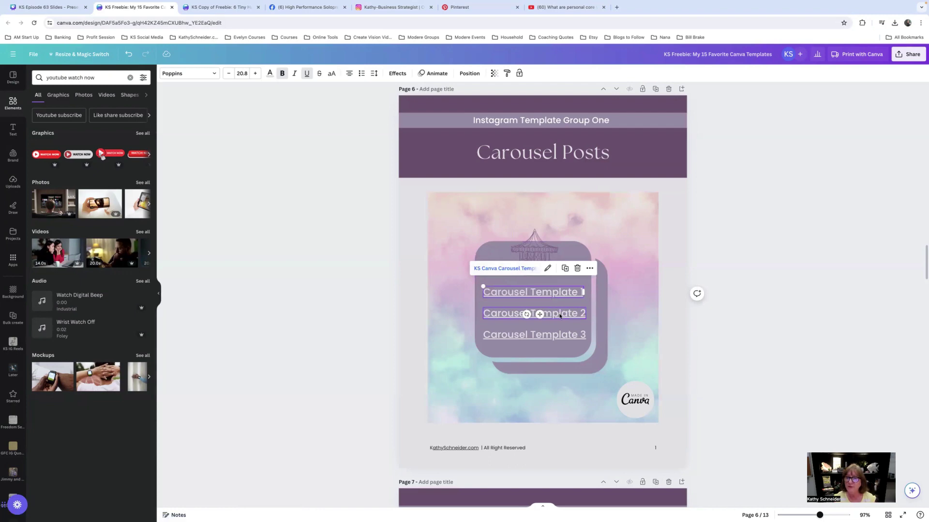
click(636, 293)
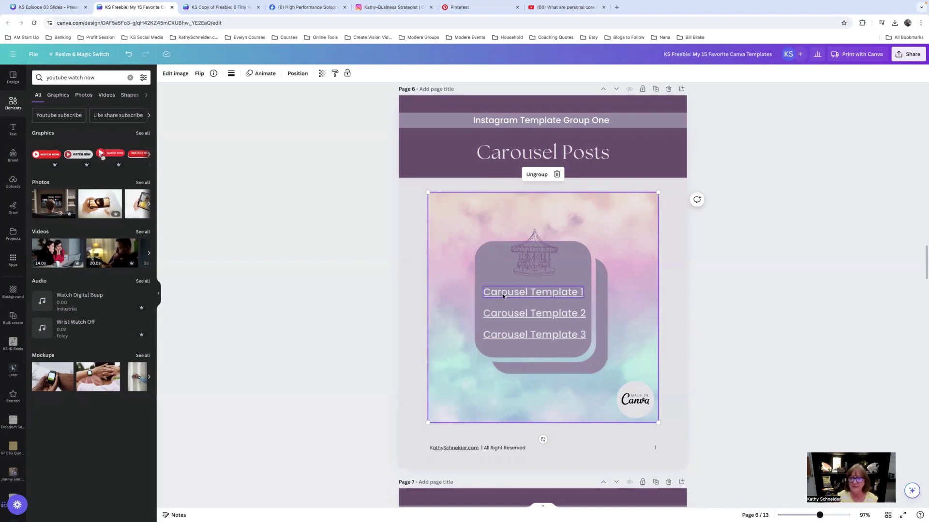
Add a subheading text box to page 6, move it above the carousel drawing and narrow it to just over half its width.
click(13, 130)
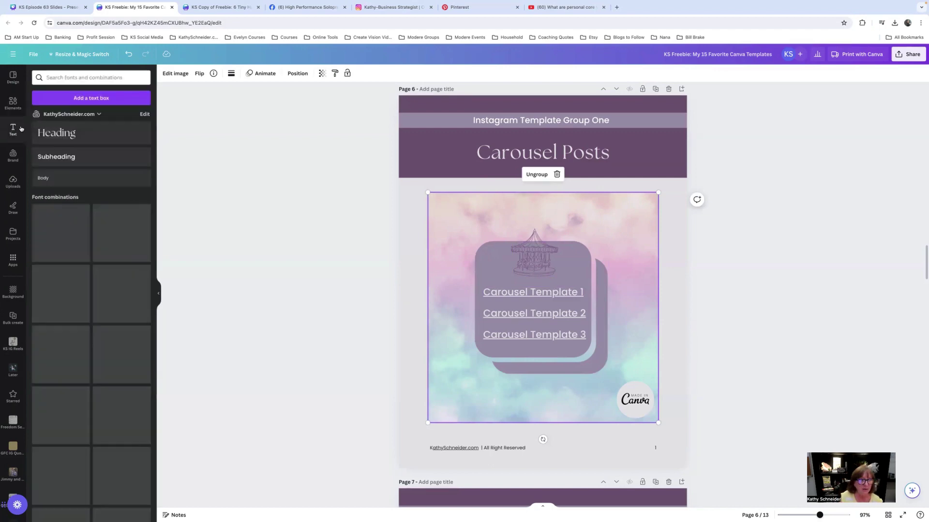
click(51, 159)
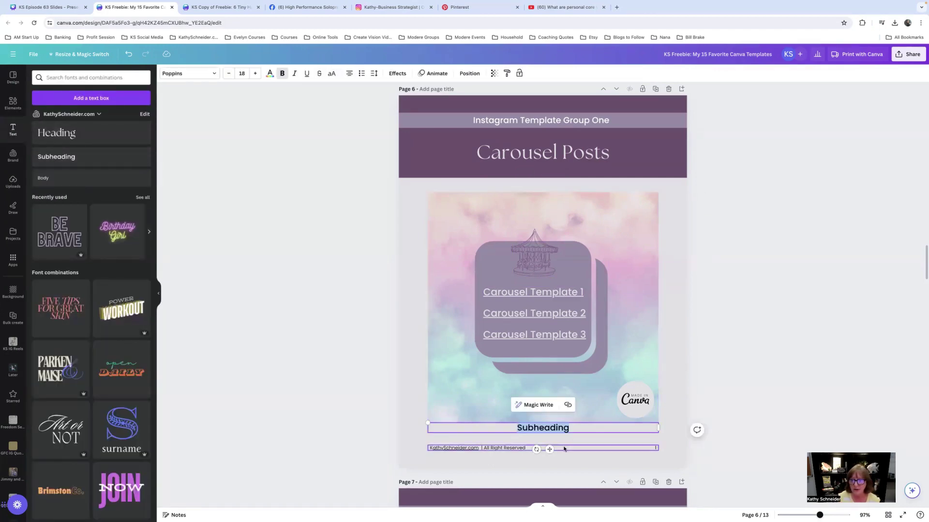
drag(549, 450, 557, 232)
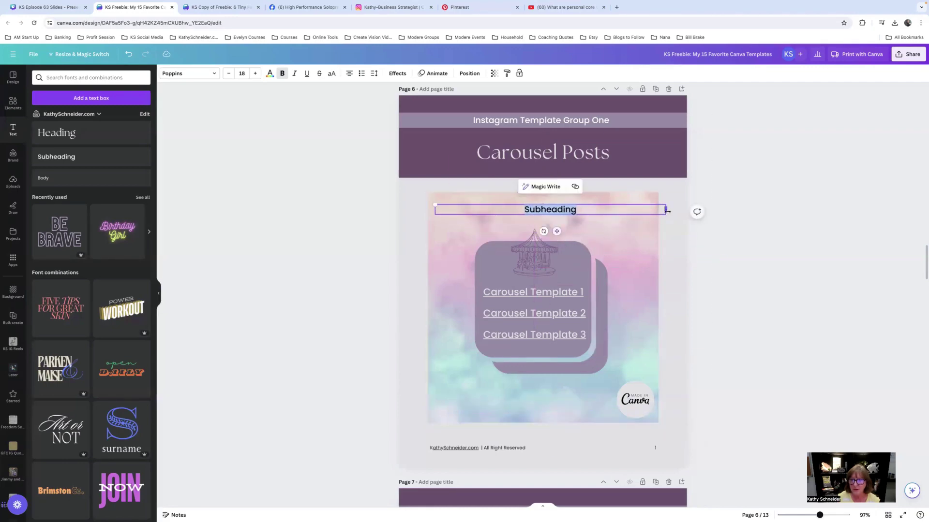
drag(667, 212, 565, 211)
Replace the subheading's text with three lines reading "Template 1", "Template 2" and "Template 3".
click(536, 209)
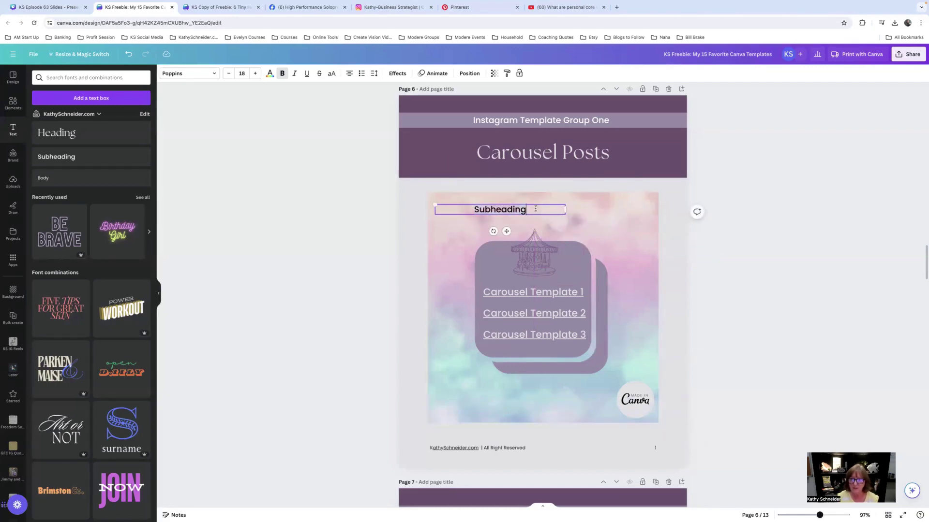
key(BackSpace)
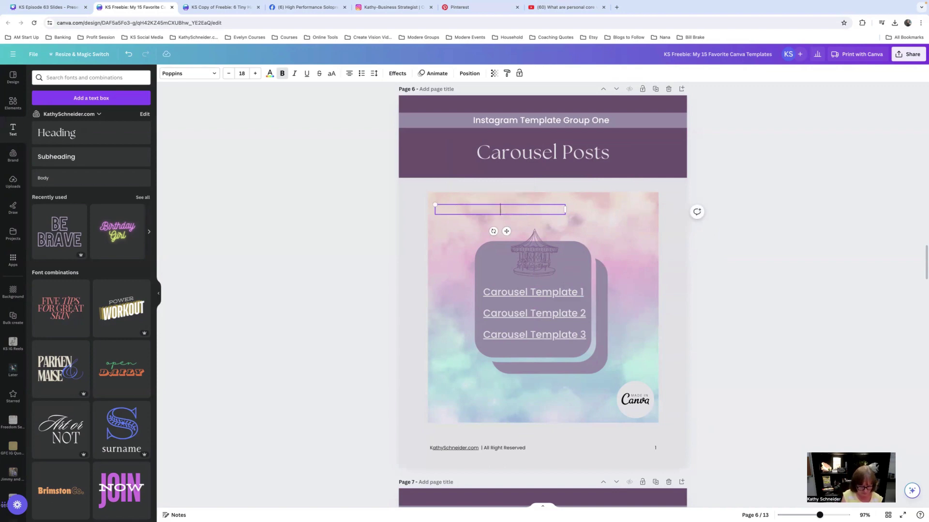
text(Template 1)
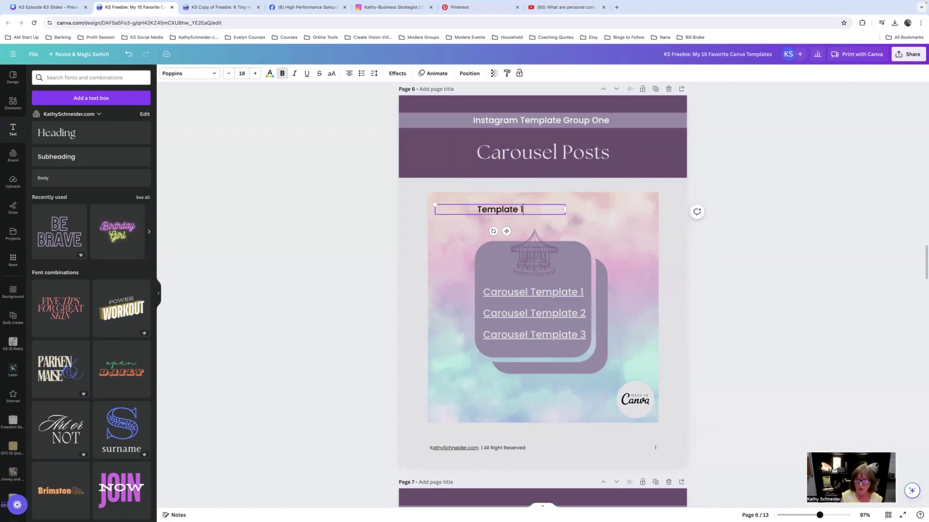
key(Return)
text(Template 2)
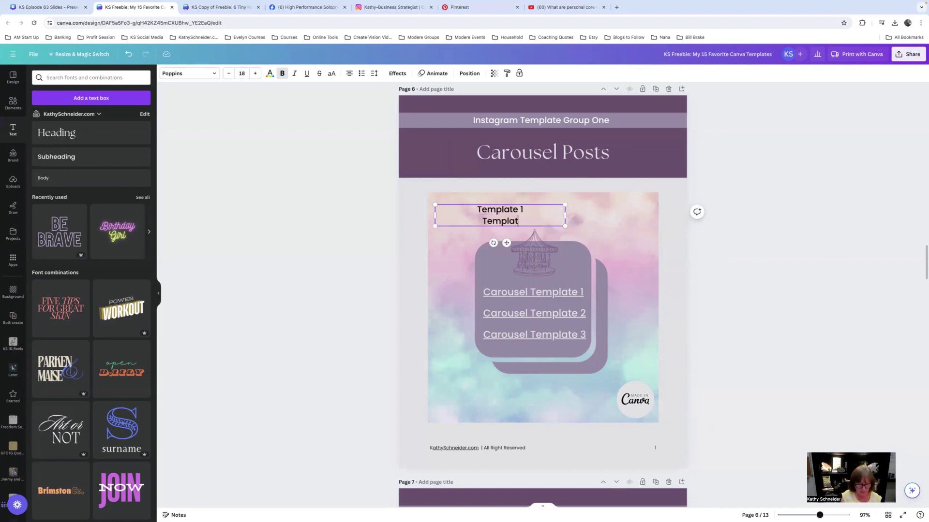
key(Return)
text(Te)
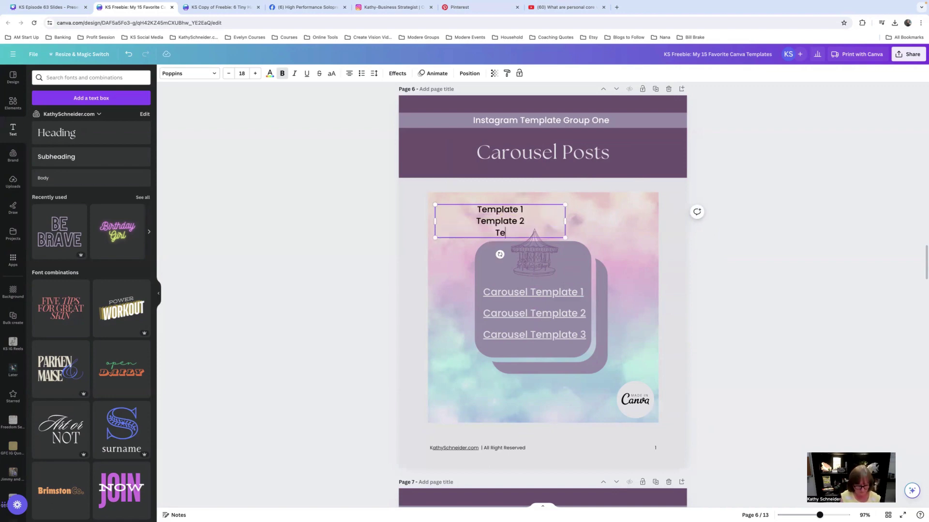
text(mplate 3)
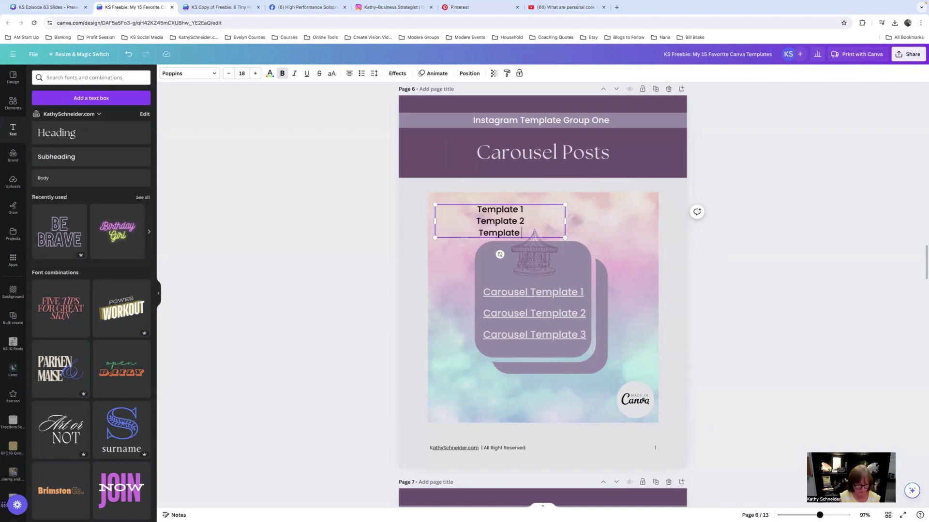
click(607, 219)
click(509, 211)
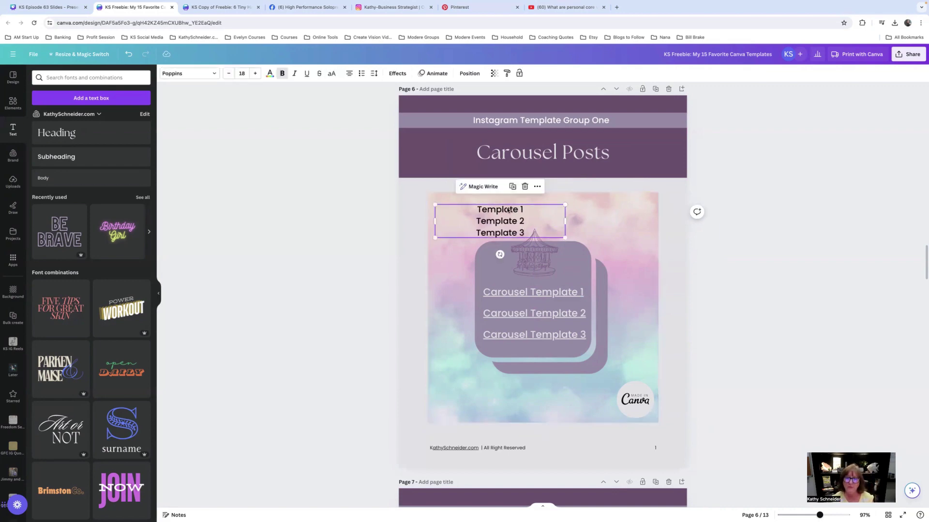
click(536, 186)
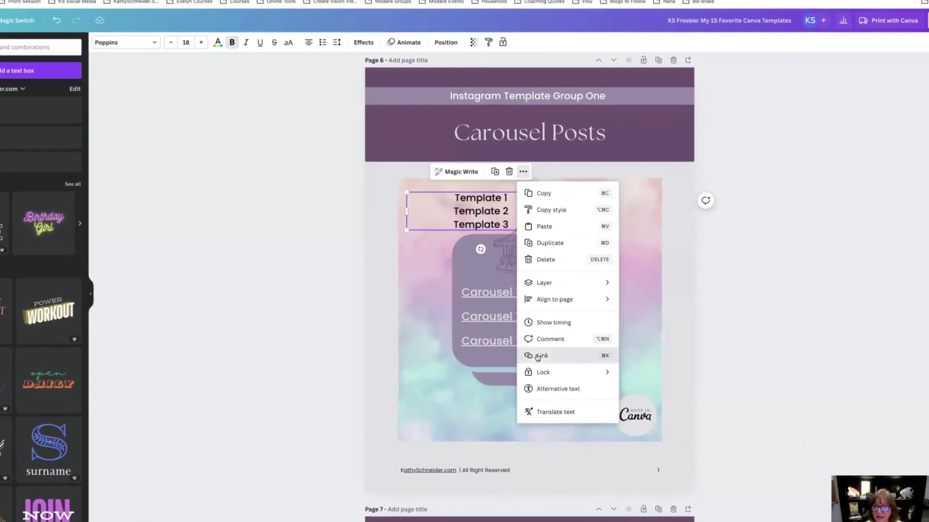
click(545, 352)
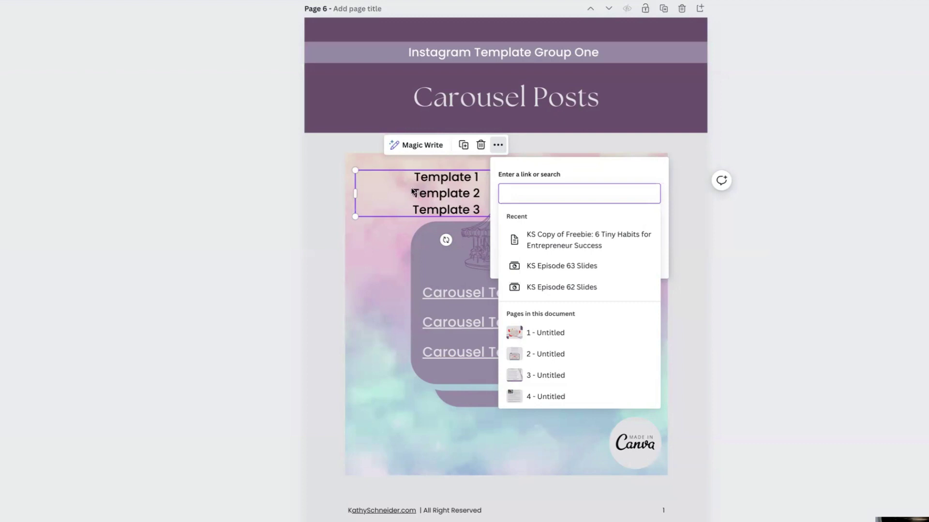
click(412, 191)
Link only the "Template 1" line of the new text box to the copied YouTube video address.
drag(412, 178, 496, 177)
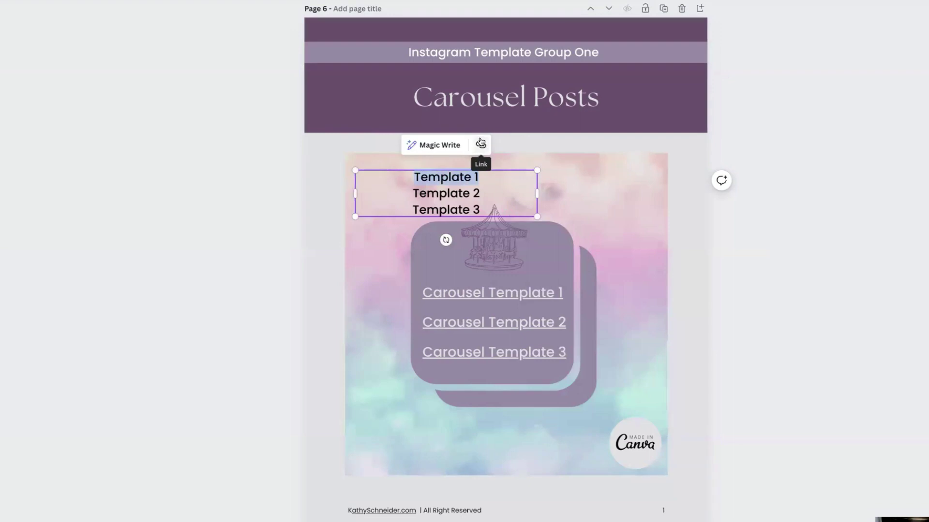
click(481, 145)
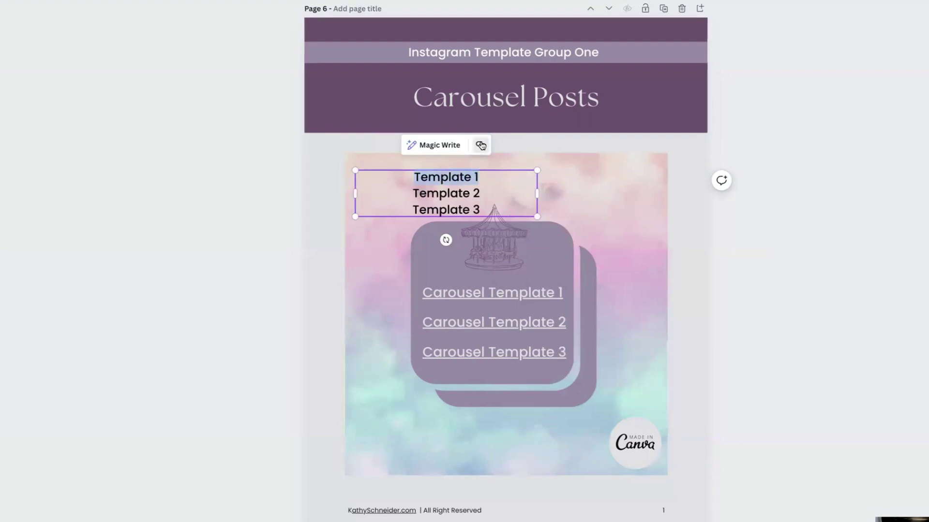
right_click(502, 189)
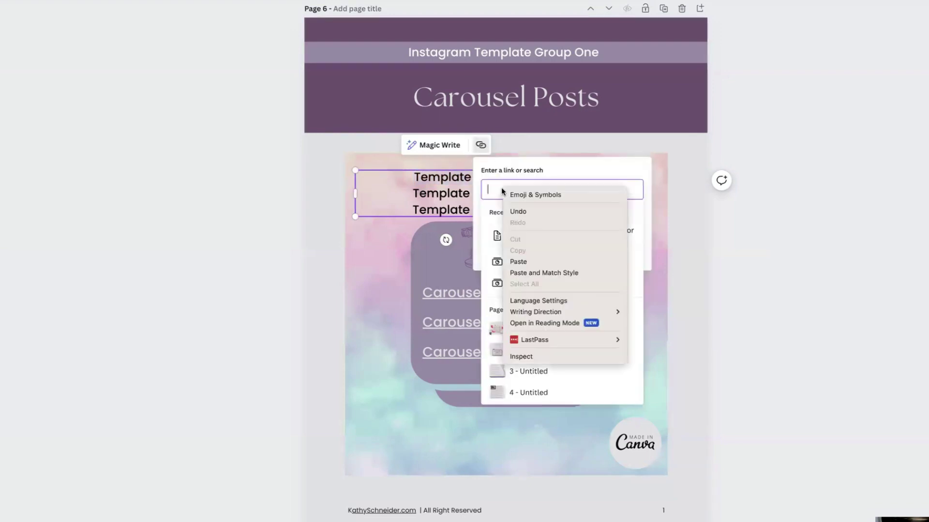
click(556, 258)
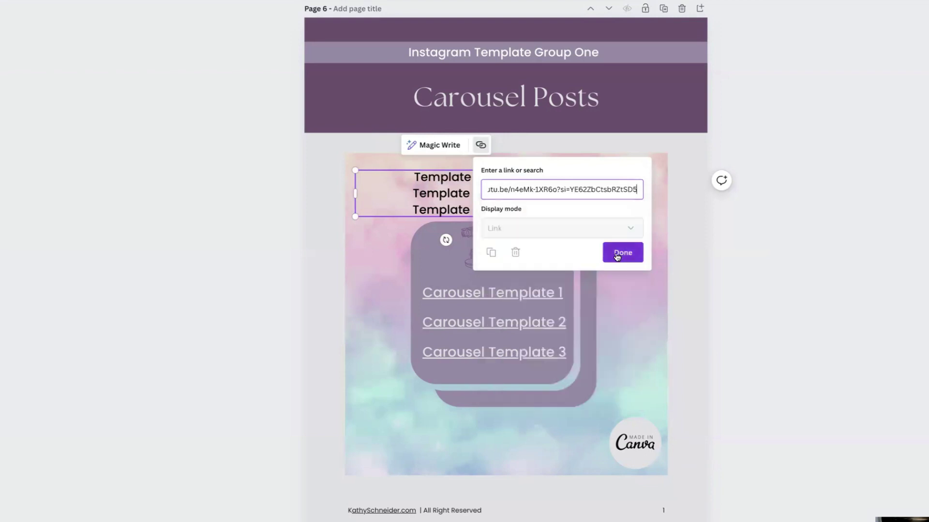
click(621, 254)
click(383, 236)
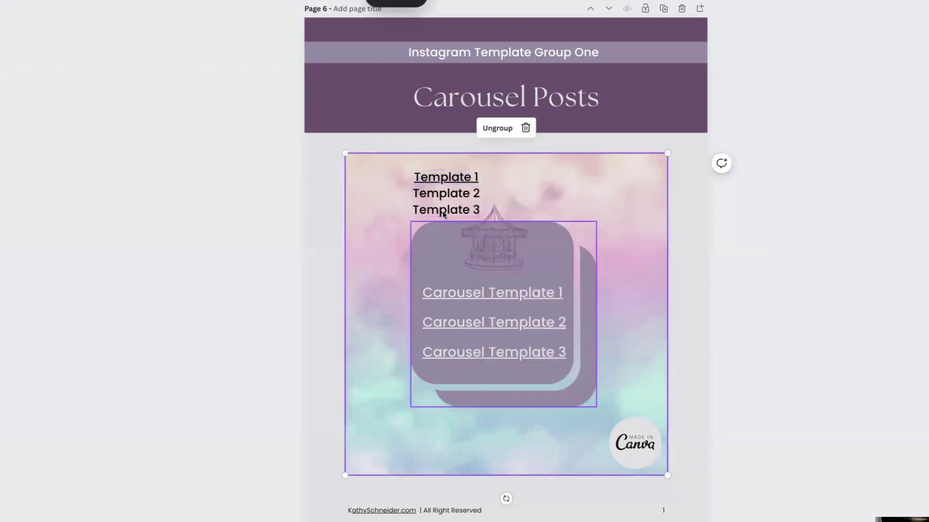
Select only the "Template 2" line in the new text box to check its separate link option, then reselect the whole box.
click(441, 196)
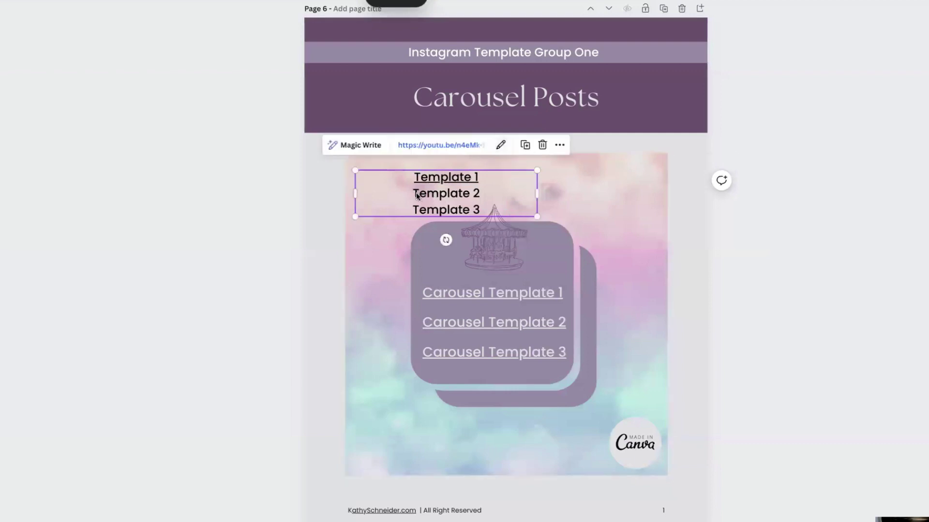
drag(413, 193, 479, 193)
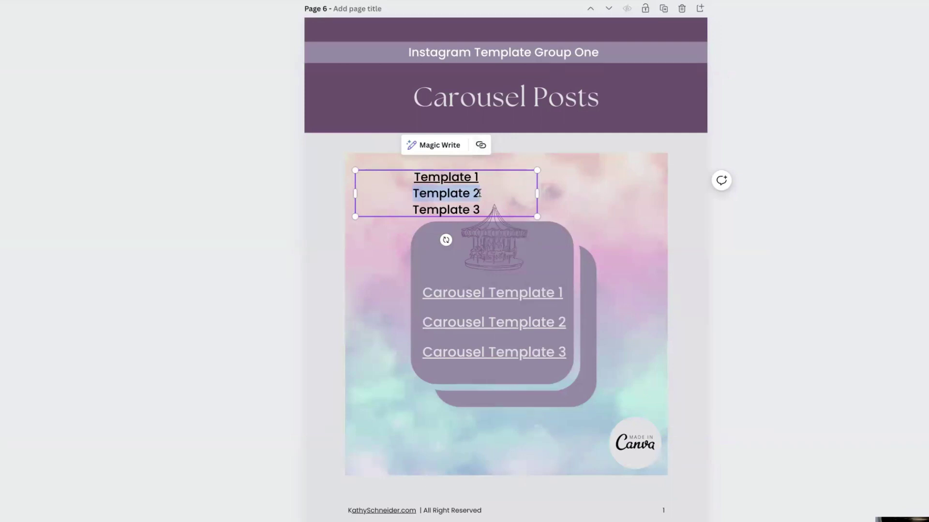
scroll(478, 193, down, 1)
click(574, 175)
click(509, 169)
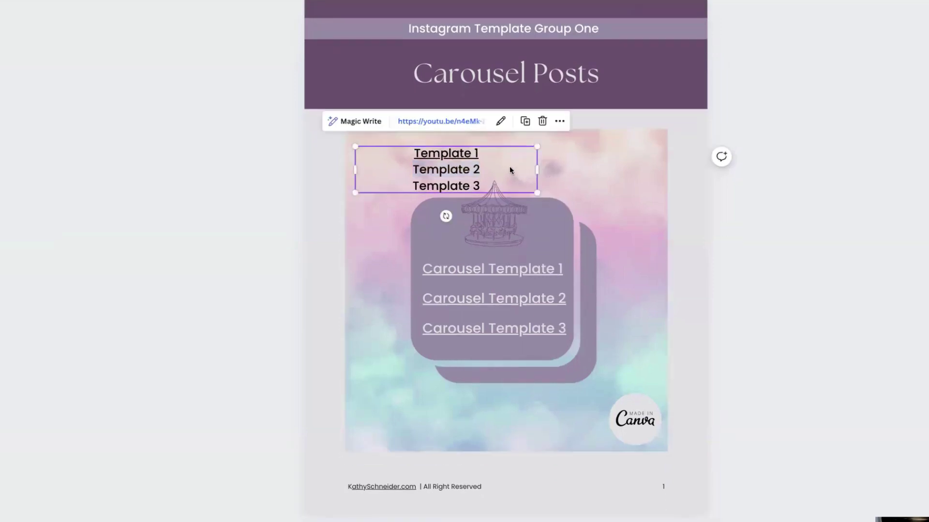
Inspect the individual links on the "Carousel Template 1", "Carousel Template 2" and "Carousel Template 3" texts.
click(639, 252)
click(532, 269)
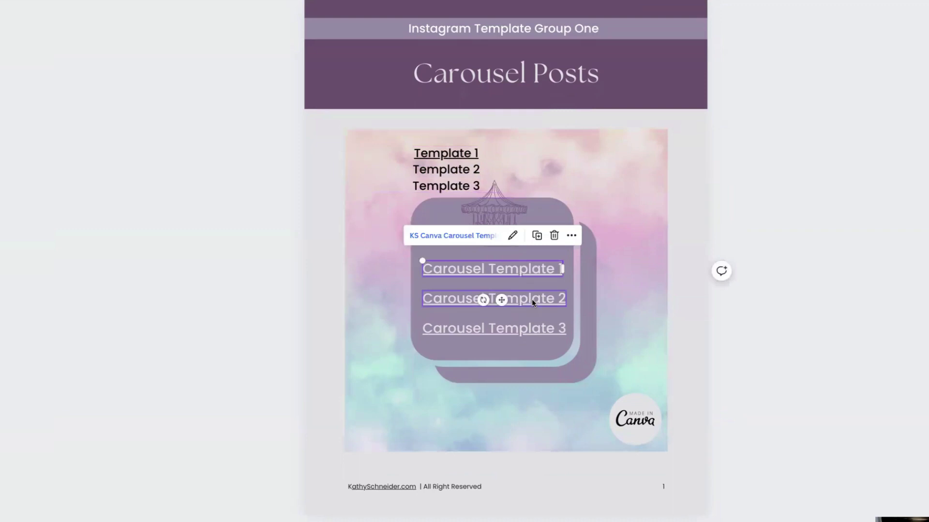
click(532, 298)
click(529, 329)
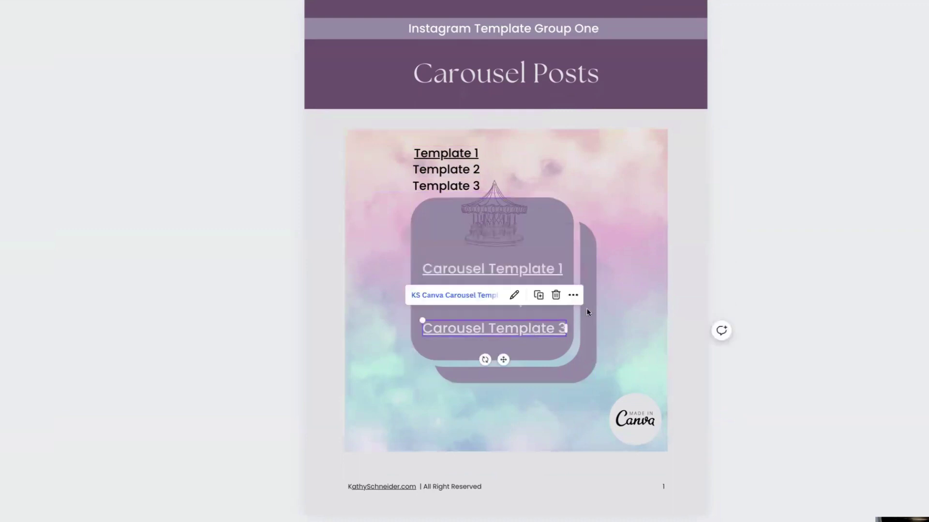
Delete the three-line "Template 1" to "Template 3" text box from page 6.
click(637, 293)
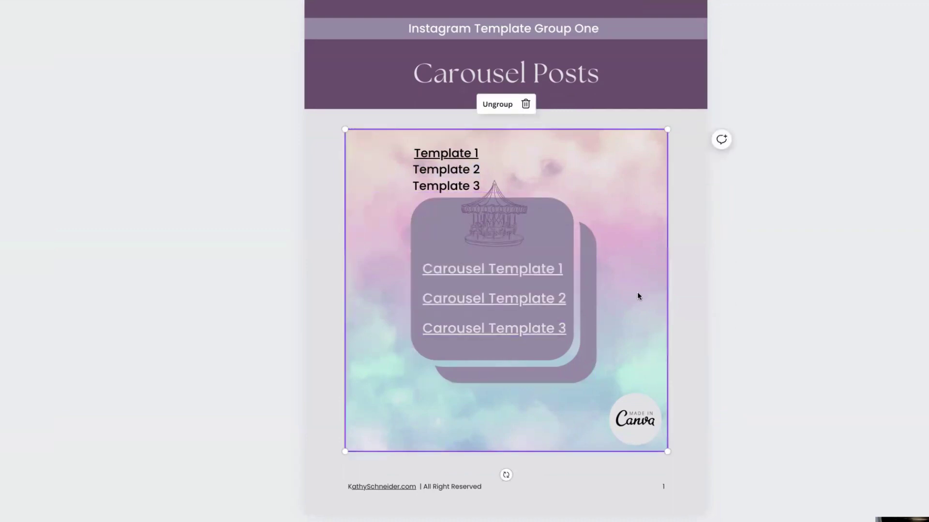
click(485, 157)
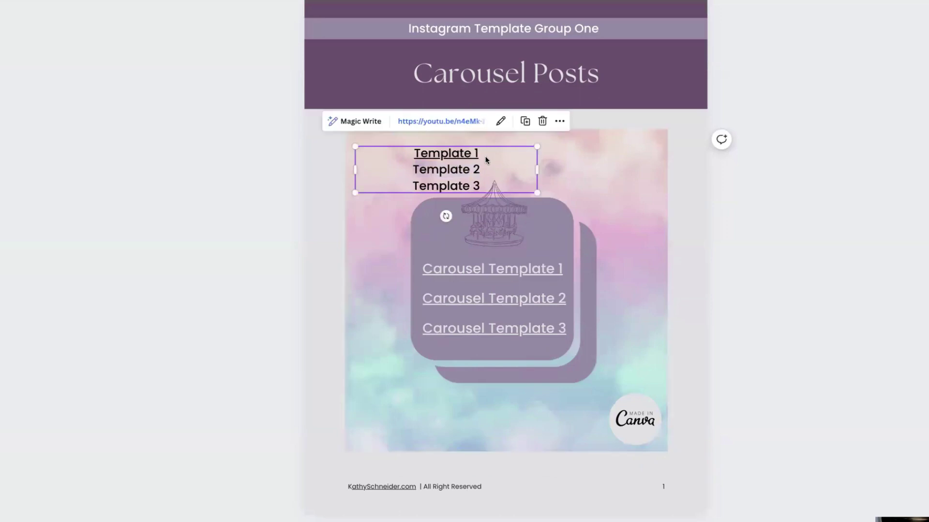
click(542, 121)
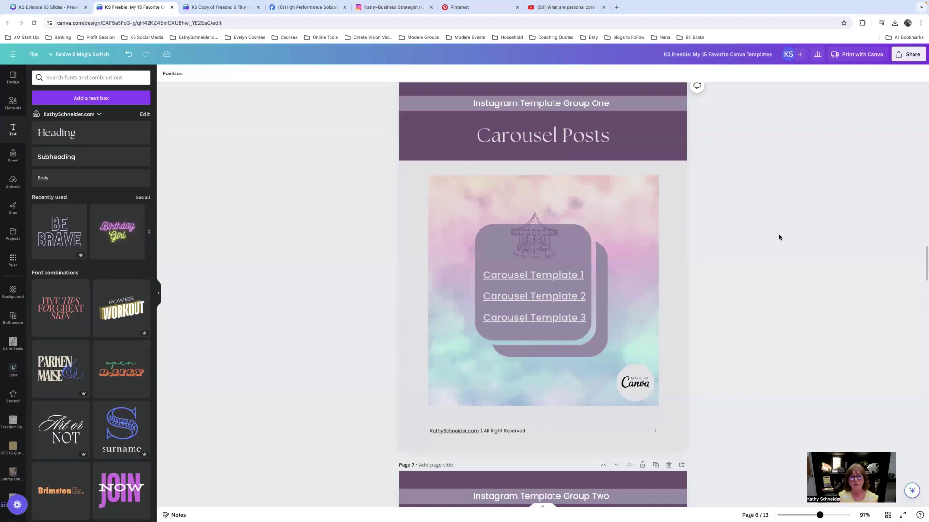
Review the linked template text on pages 7 to 10, and continue past the bonus posting plan to the resources on page 12.
scroll(779, 235, down, 8)
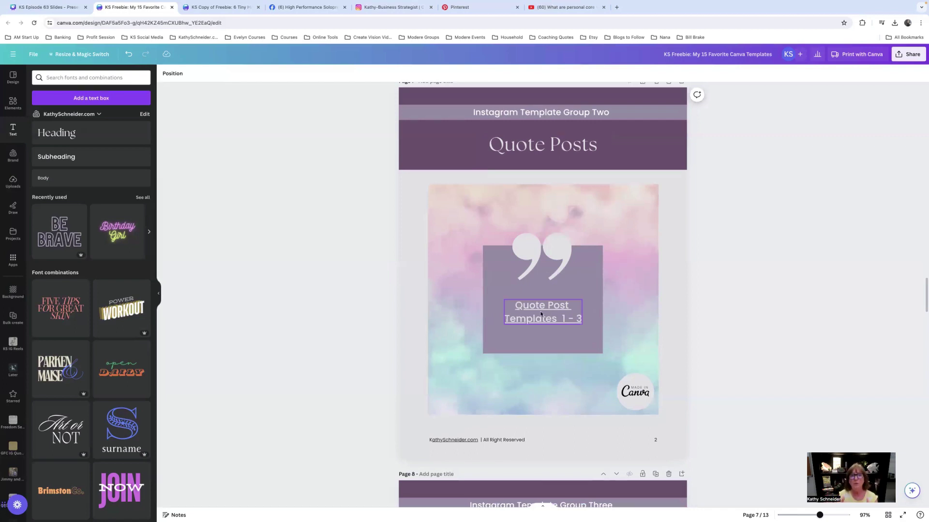
scroll(541, 314, down, 5)
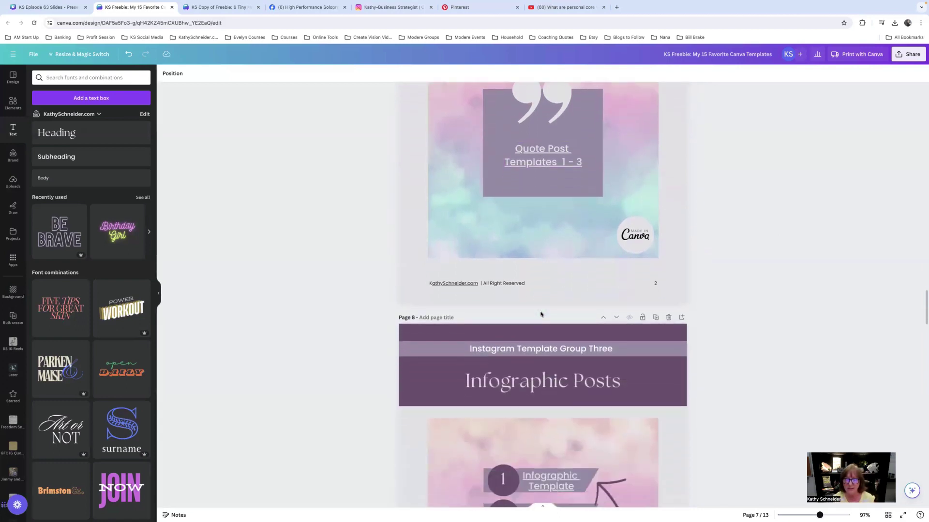
scroll(541, 314, down, 2)
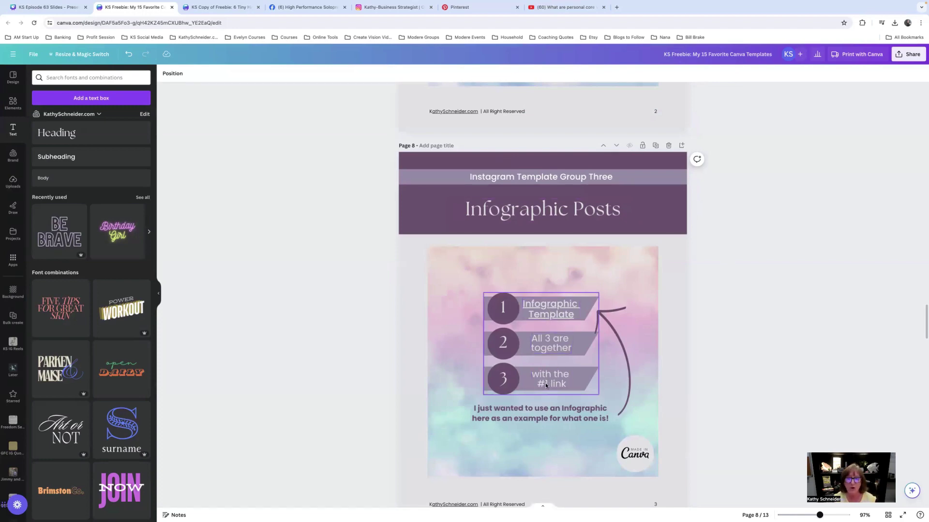
scroll(544, 382, down, 8)
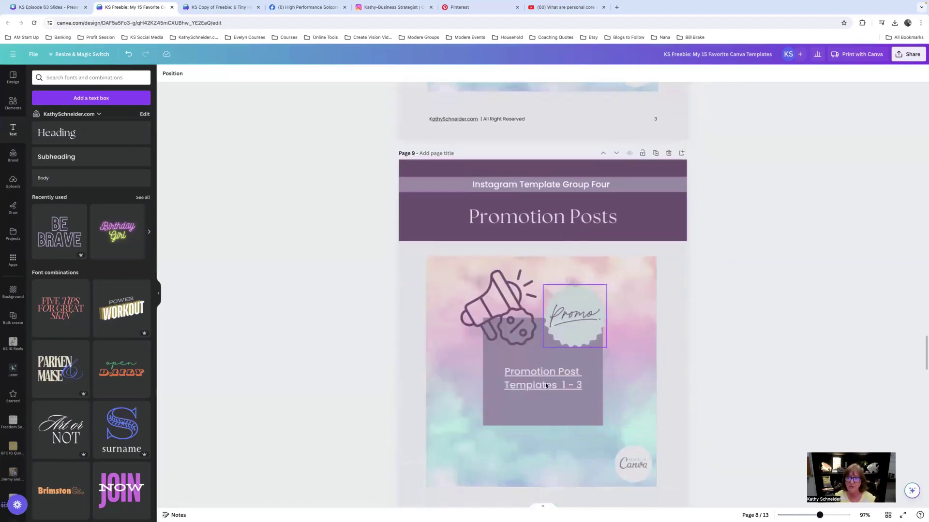
scroll(545, 385, down, 6)
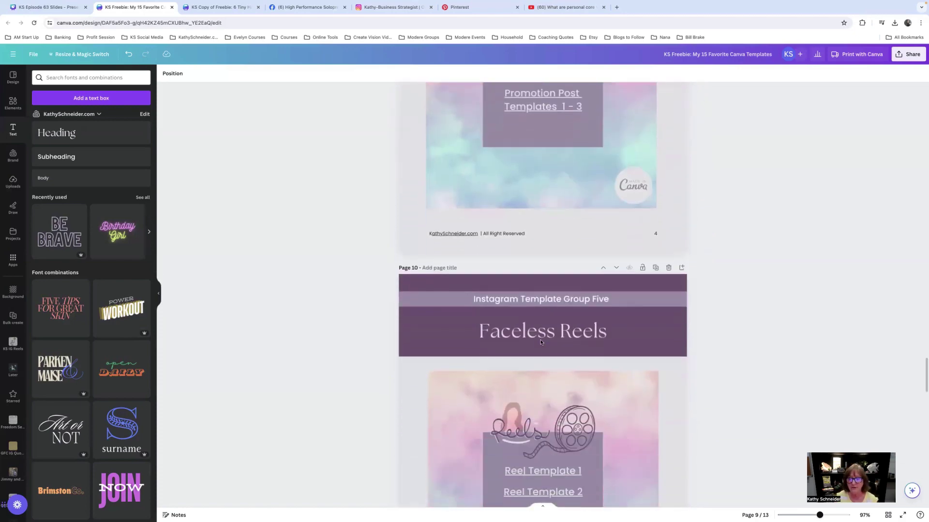
scroll(540, 342, down, 3)
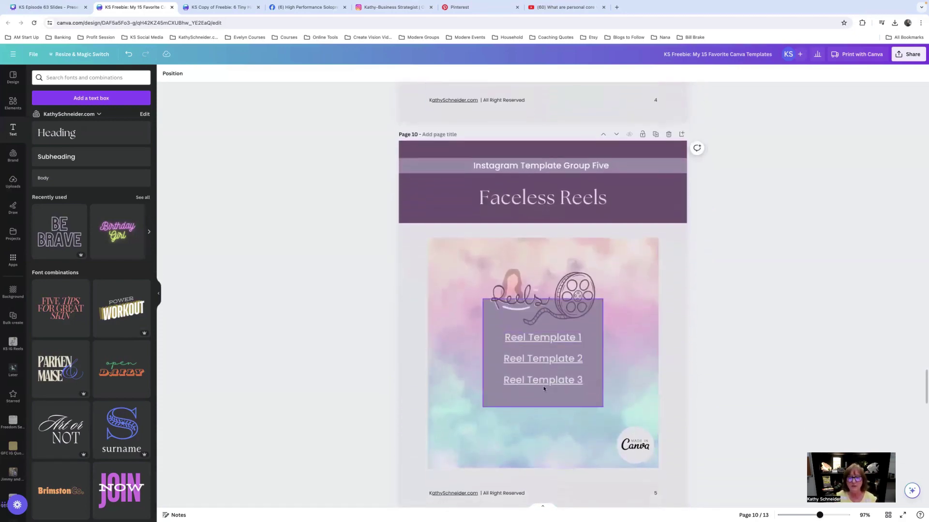
scroll(542, 384, down, 6)
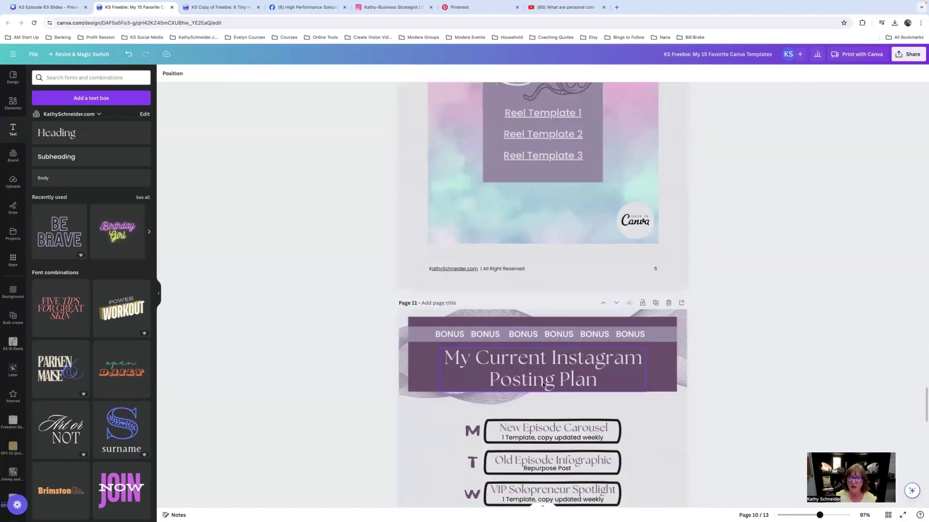
scroll(543, 385, down, 18)
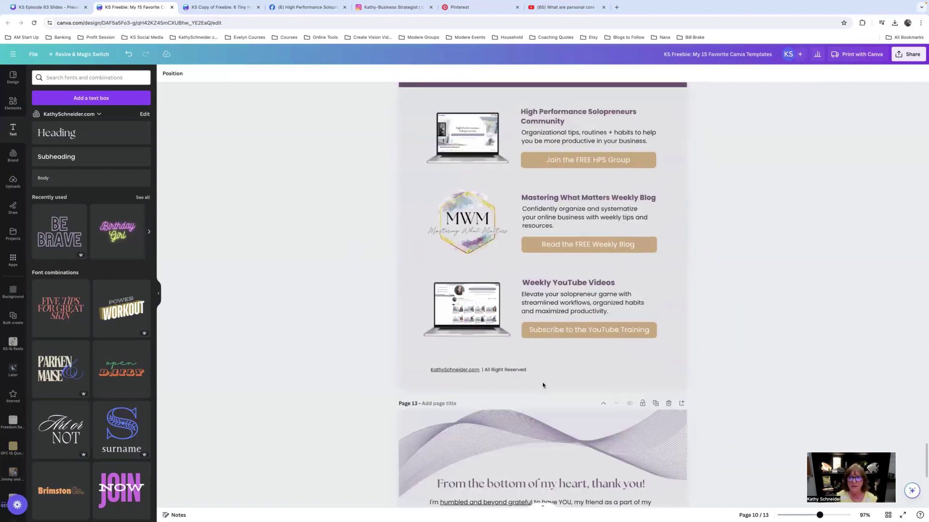
scroll(542, 383, up, 3)
scroll(542, 382, down, 1)
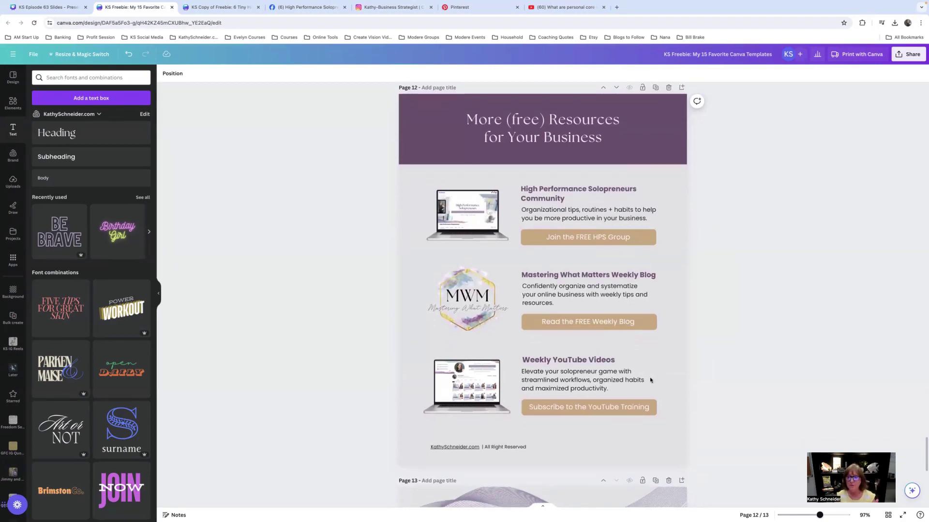
Inspect the links on the HPS Group, Weekly Blog and YouTube Training buttons on page 12, and view the social links on page 13.
scroll(641, 368, down, 2)
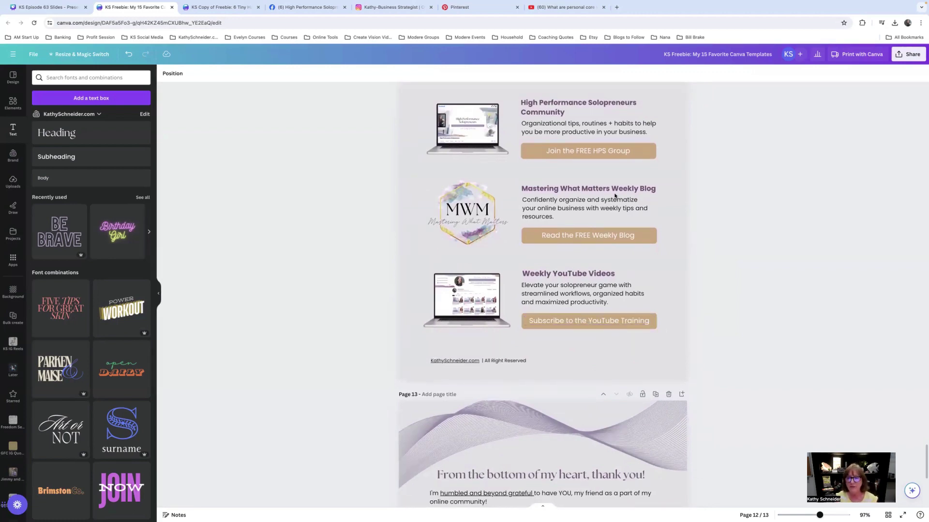
click(607, 152)
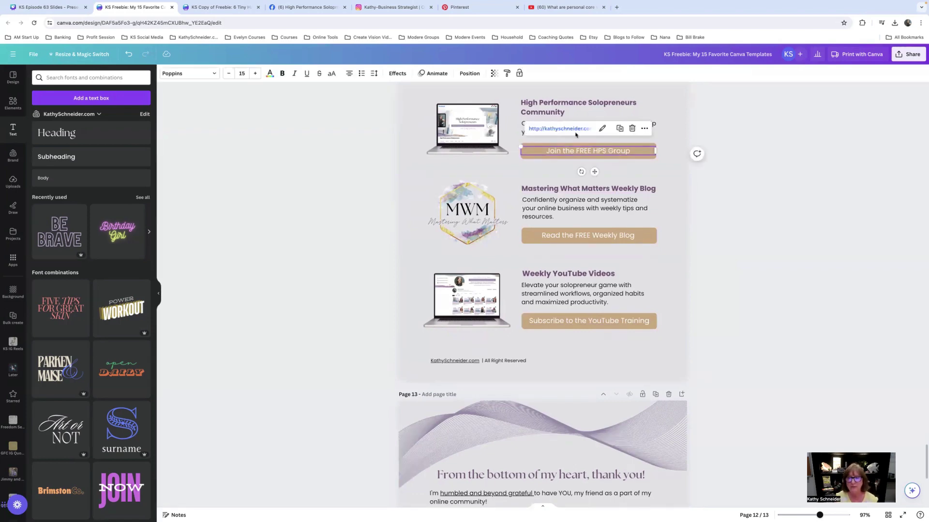
click(611, 238)
click(598, 321)
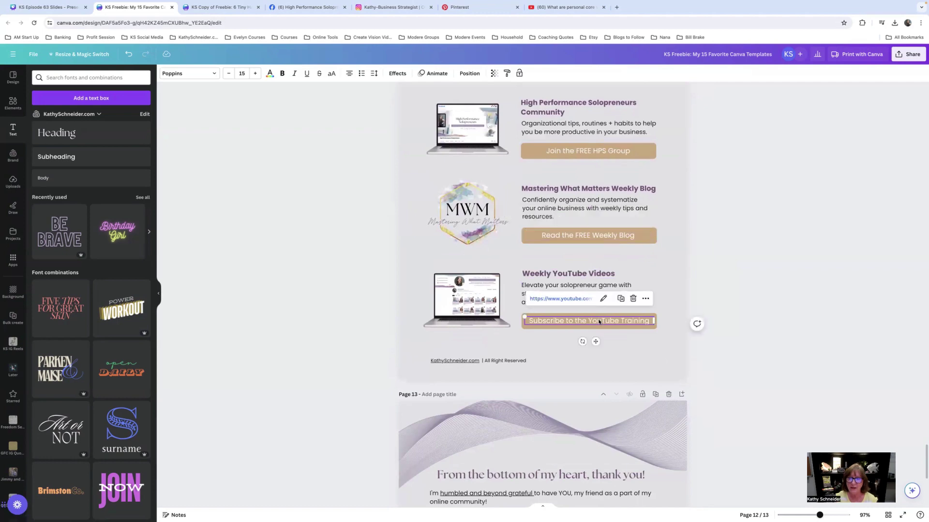
scroll(652, 313, down, 6)
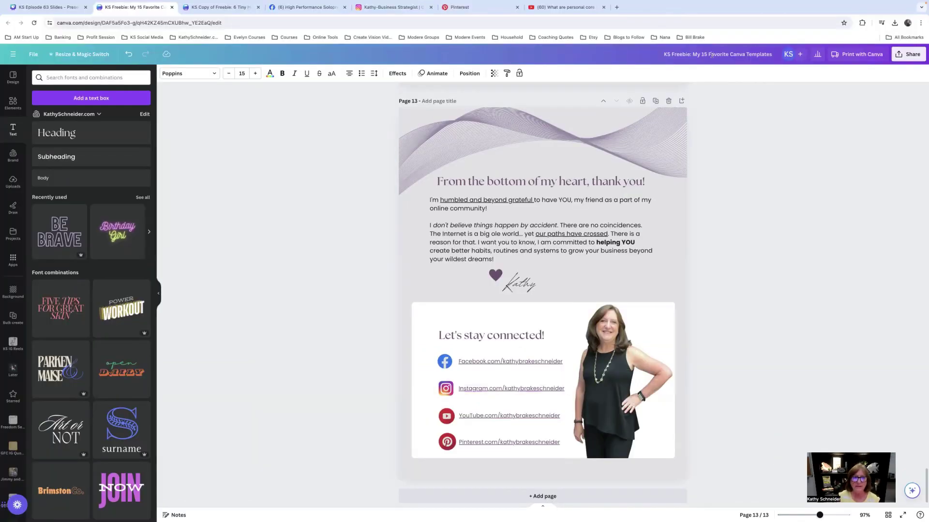
Switch to the "6 Tiny Habits for Entrepreneur Success" design and look through it to the $7 waitlist button and link on page 11.
click(219, 8)
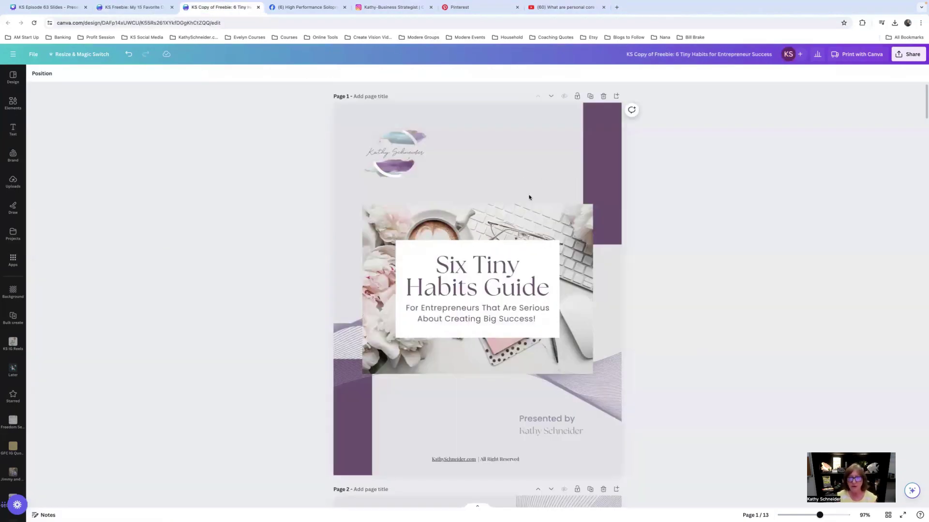
scroll(529, 198, down, 5)
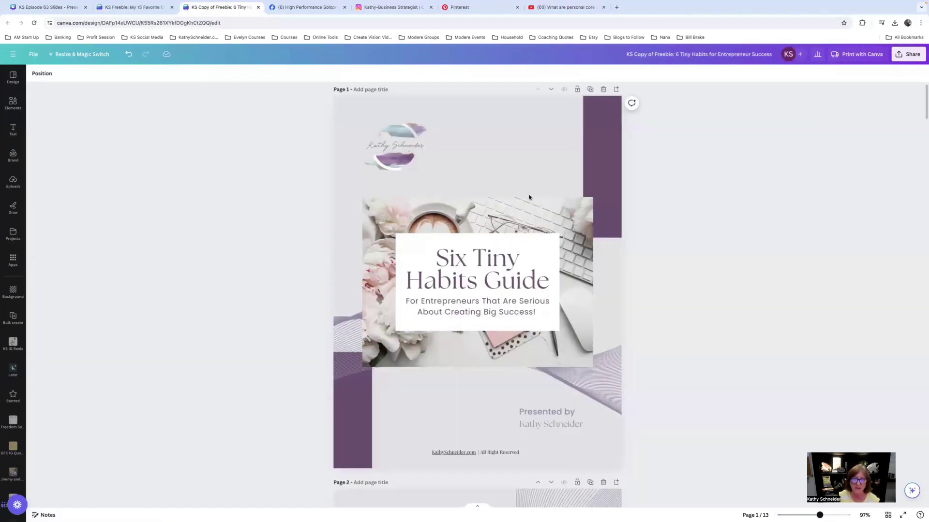
scroll(529, 197, down, 9)
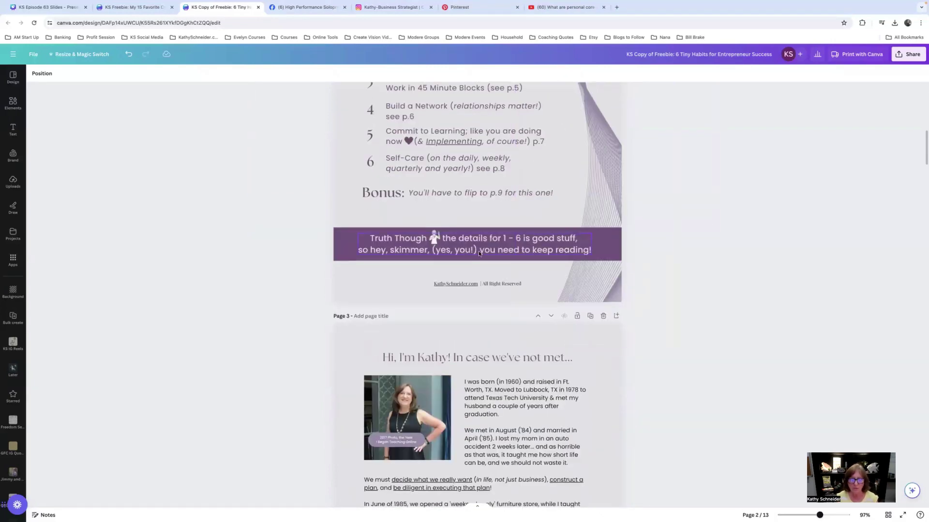
scroll(479, 253, down, 10)
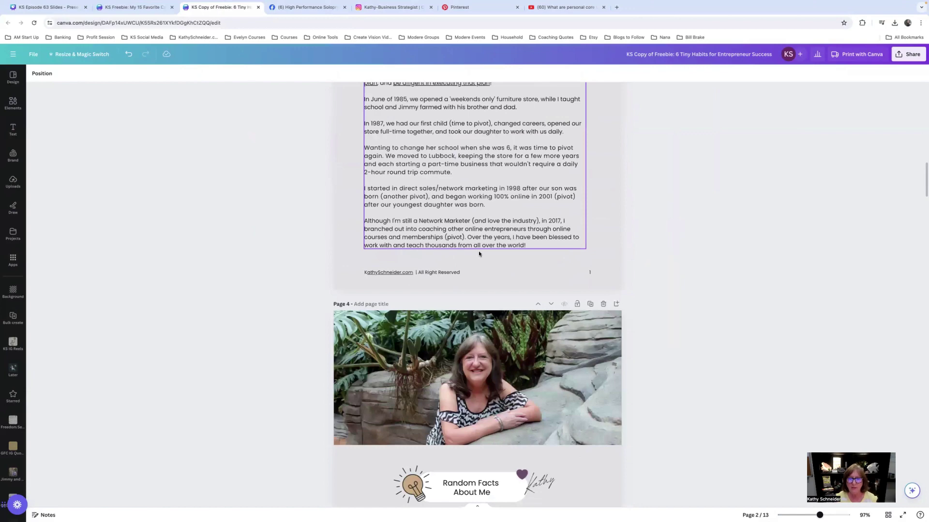
scroll(479, 254, down, 20)
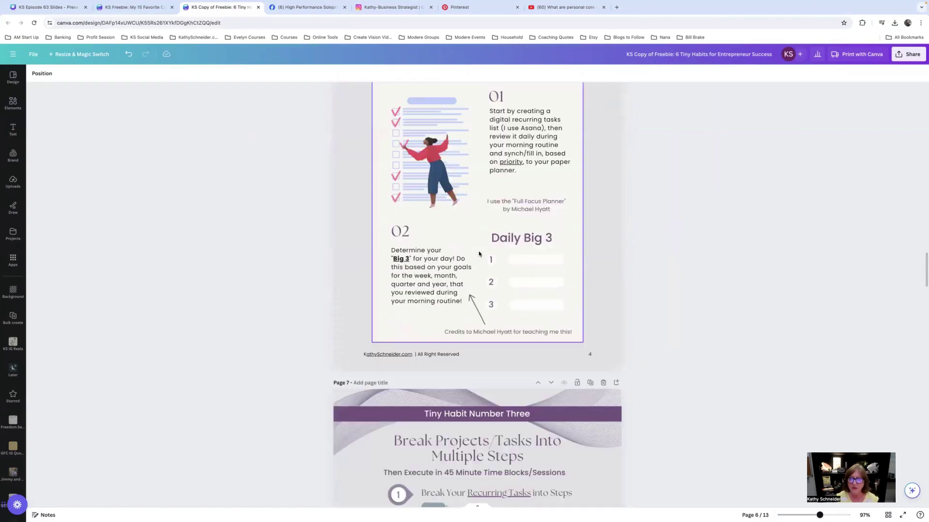
scroll(479, 254, down, 14)
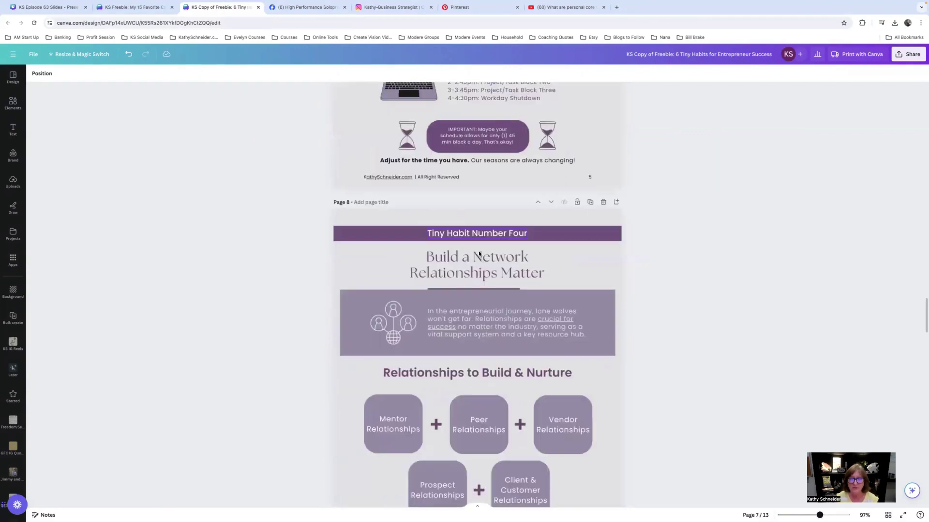
scroll(479, 253, down, 15)
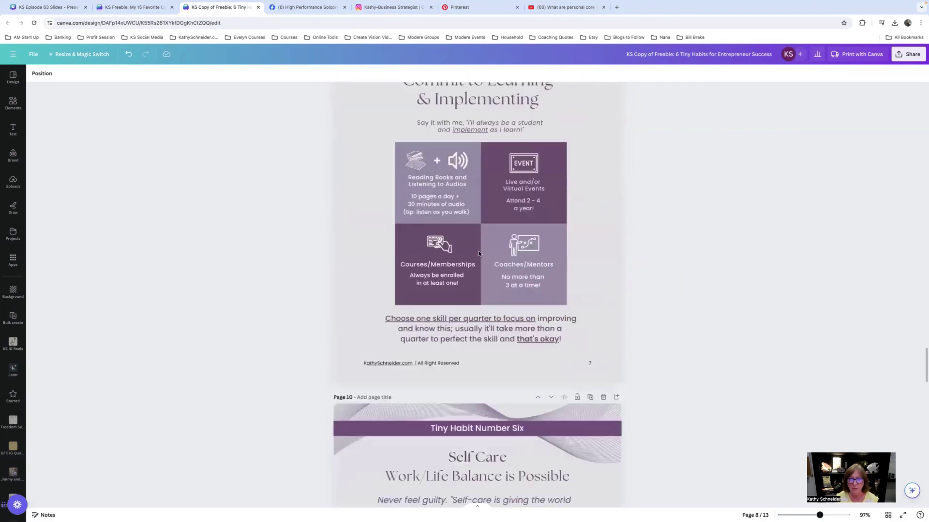
scroll(478, 253, down, 4)
scroll(479, 253, down, 6)
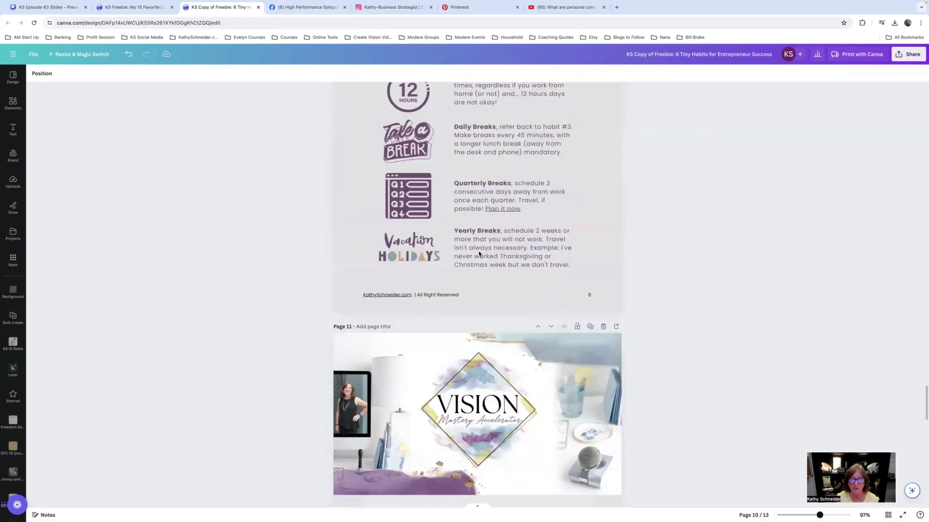
scroll(479, 254, down, 2)
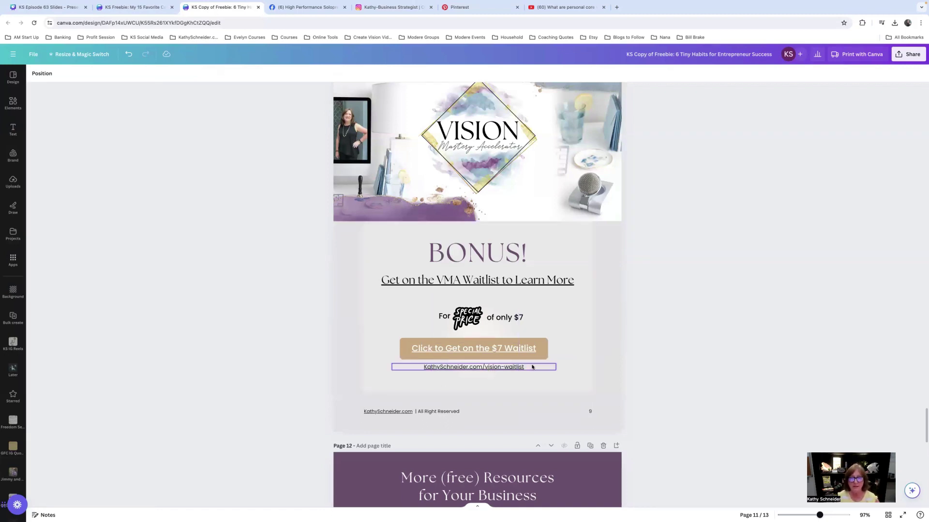
scroll(532, 366, up, 1)
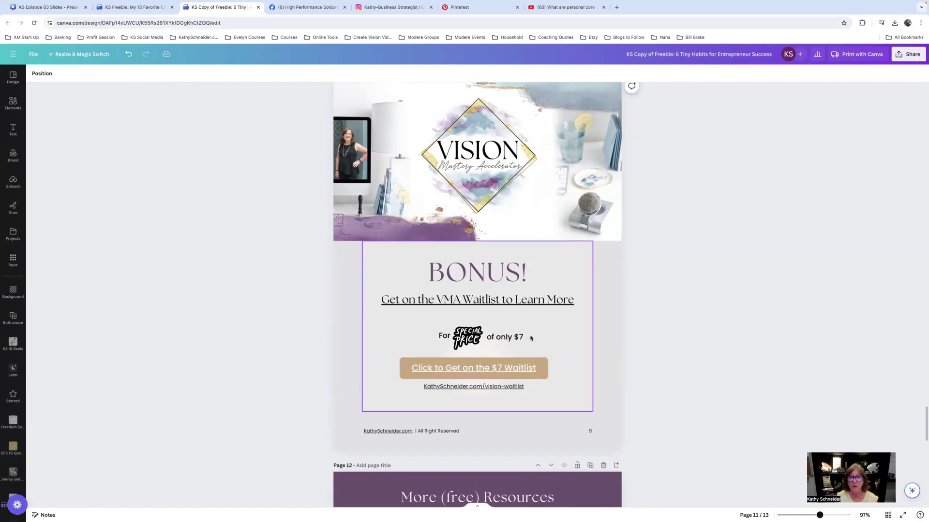
Review the free resource buttons on page 12 and the social media links on page 13 of the Six Tiny Habits guide.
scroll(531, 338, down, 5)
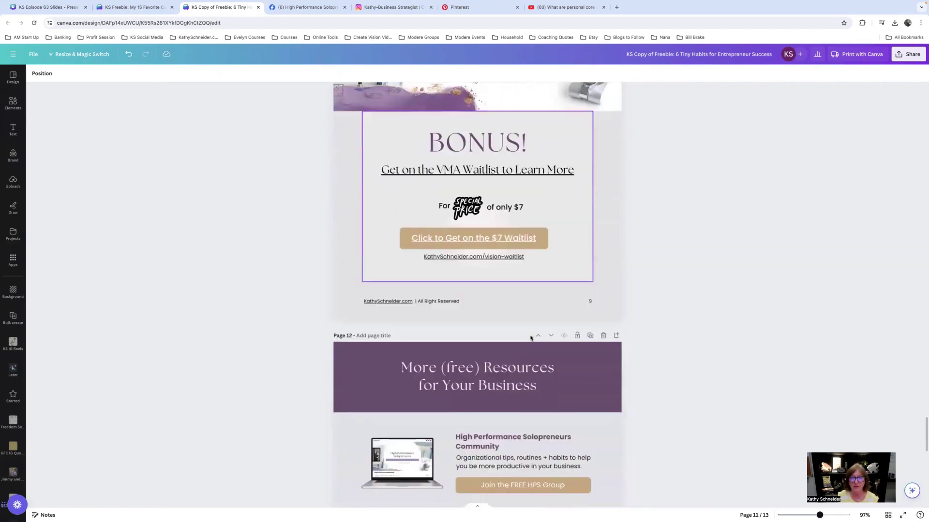
scroll(530, 338, down, 2)
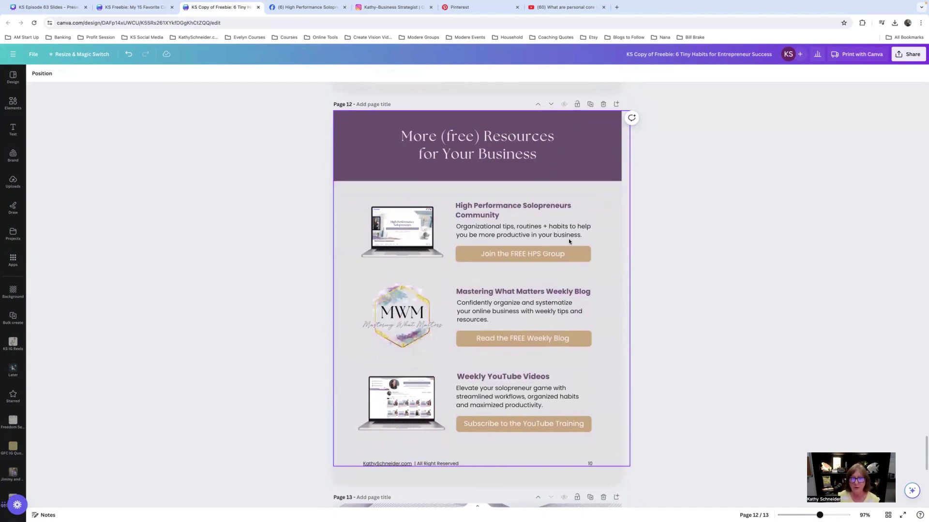
scroll(511, 376, down, 7)
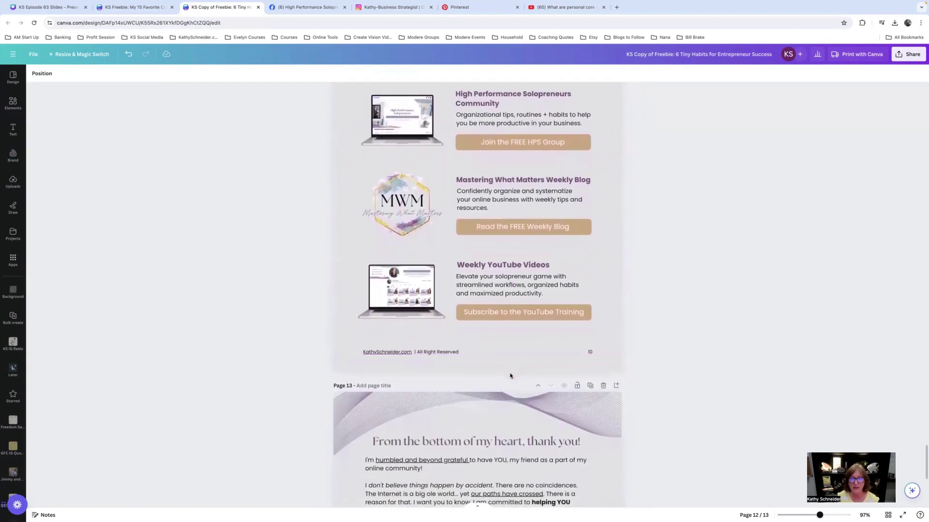
scroll(412, 335, down, 1)
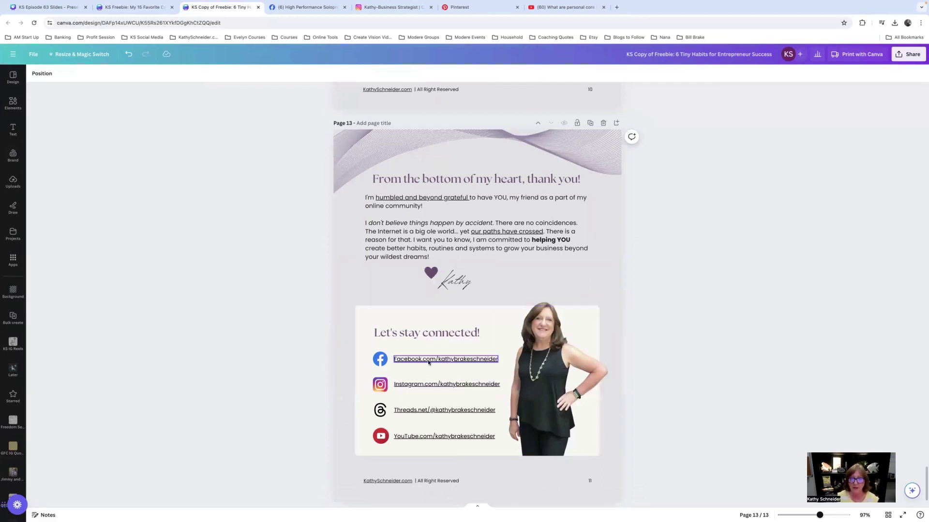
click(381, 361)
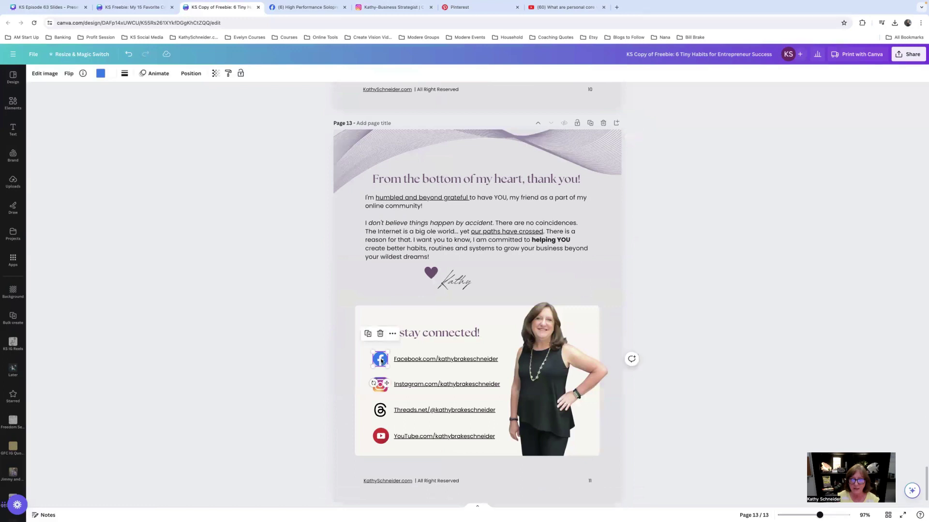
click(380, 386)
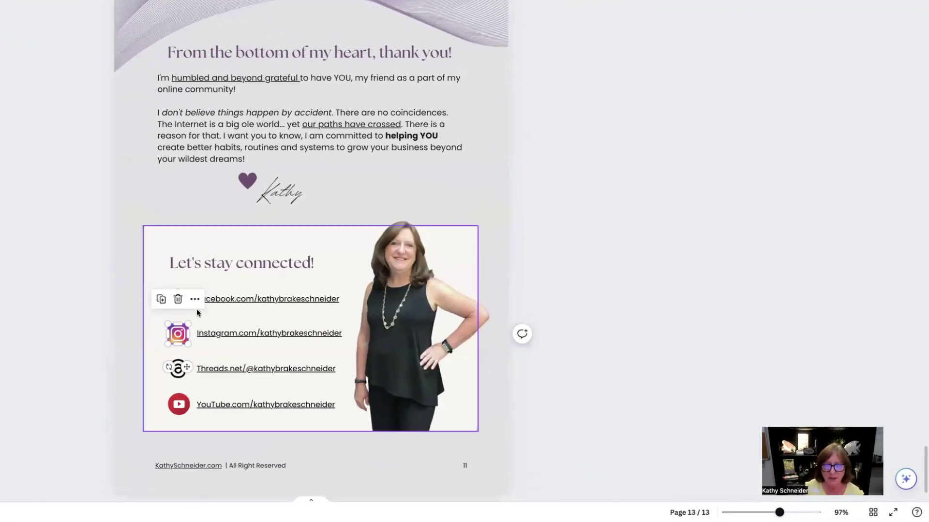
click(195, 300)
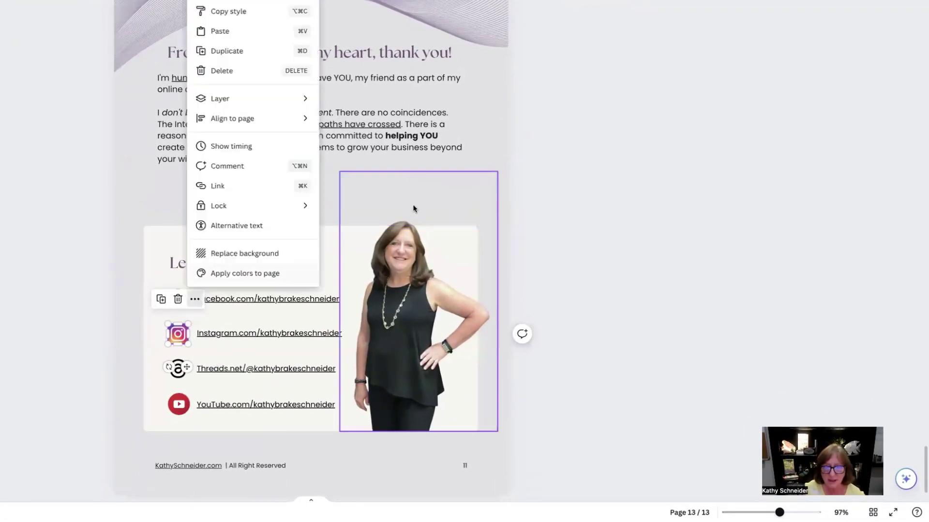
click(218, 187)
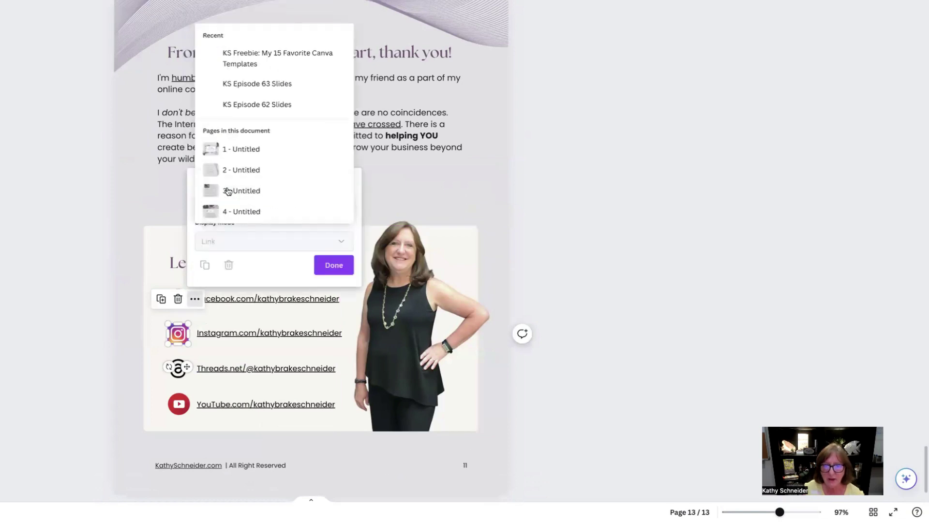
key(Escape)
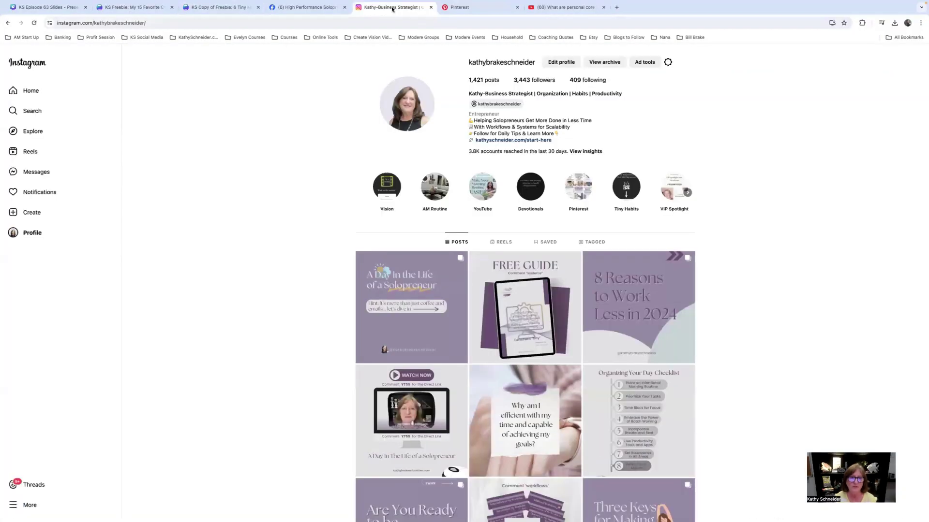
Copy the Instagram profile's web address from its open browser page and return to the Six Tiny Habits design.
click(94, 22)
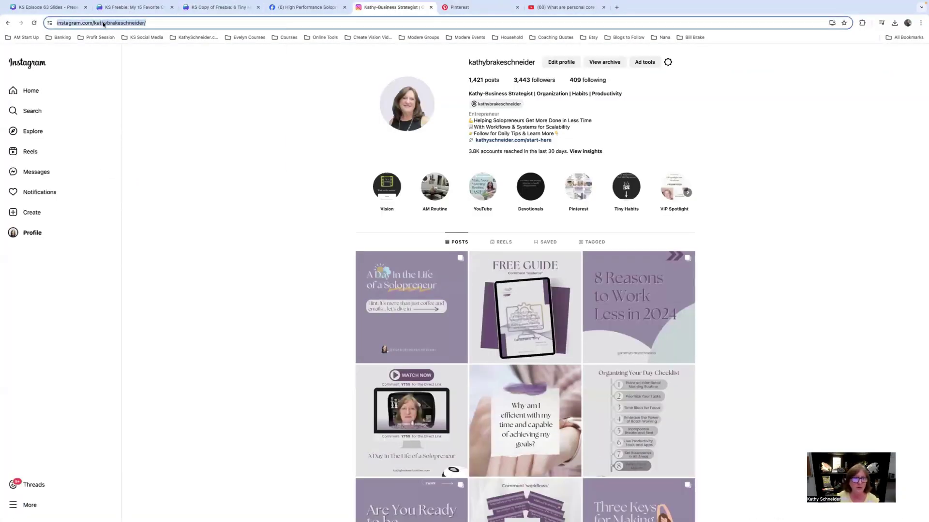
right_click(104, 23)
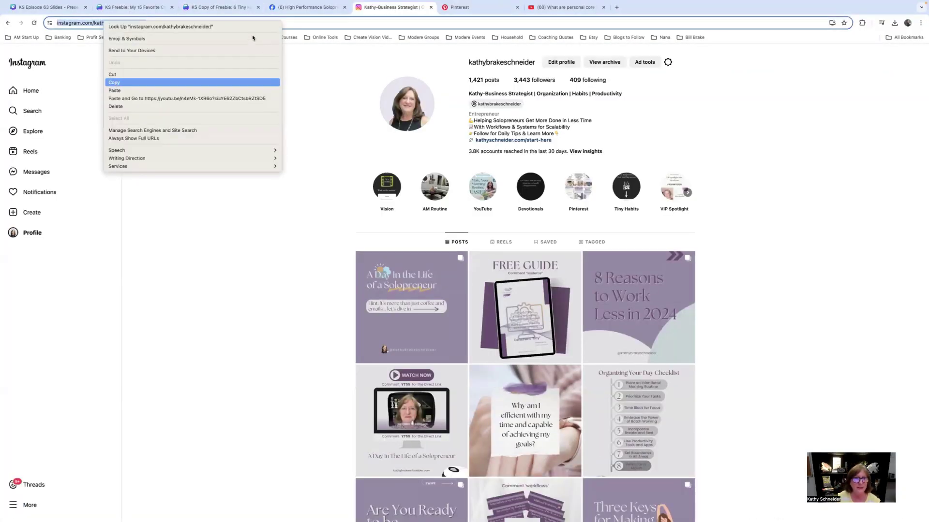
click(115, 83)
click(220, 8)
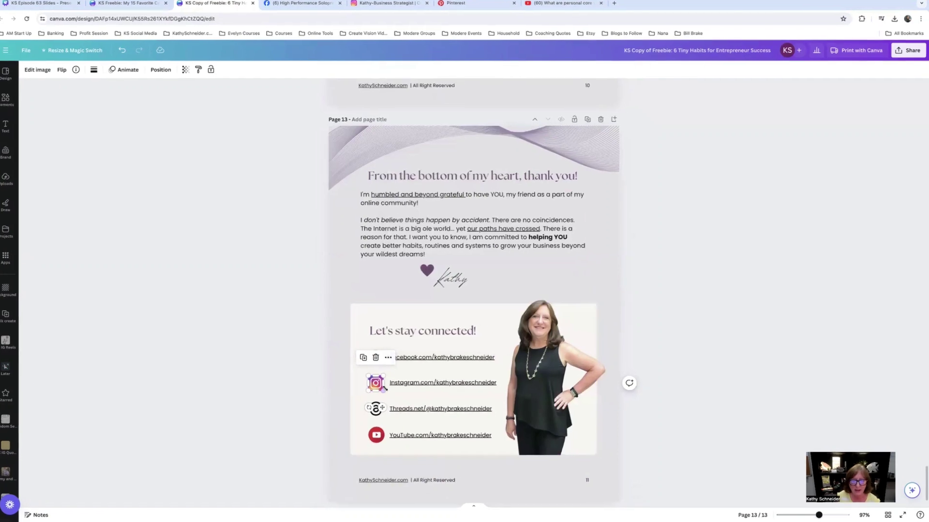
click(348, 344)
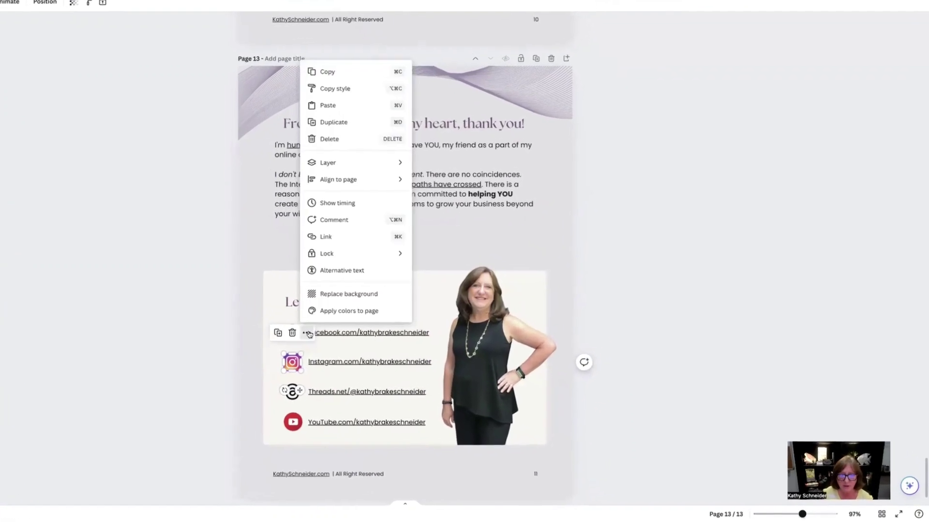
click(310, 229)
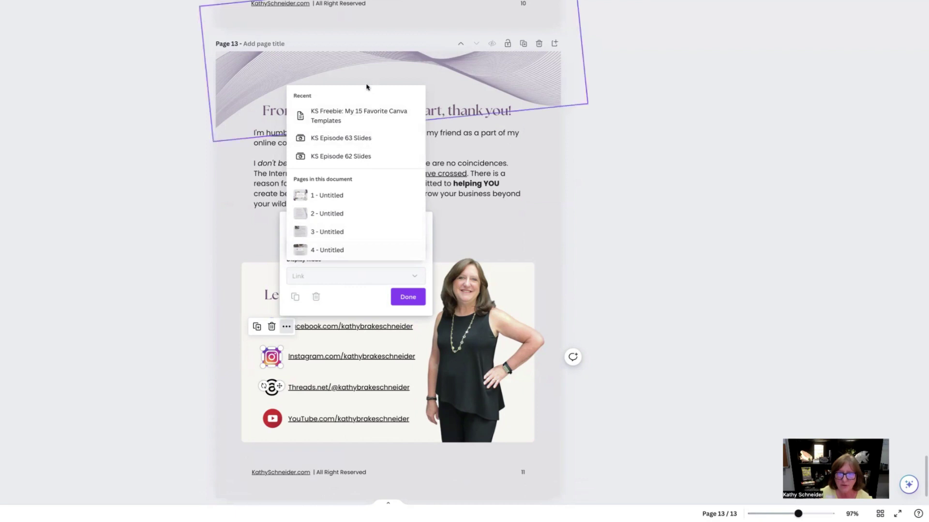
scroll(366, 246, down, 2)
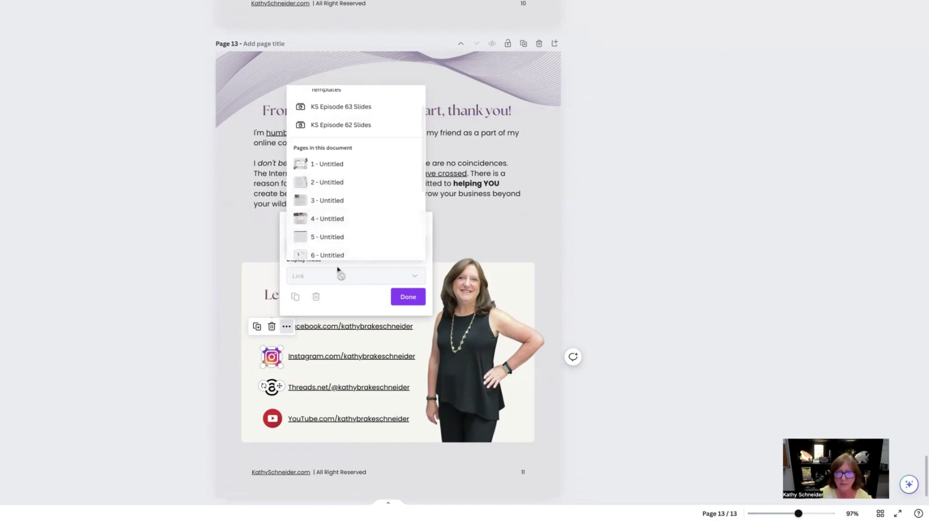
scroll(344, 208, up, 2)
scroll(343, 241, down, 4)
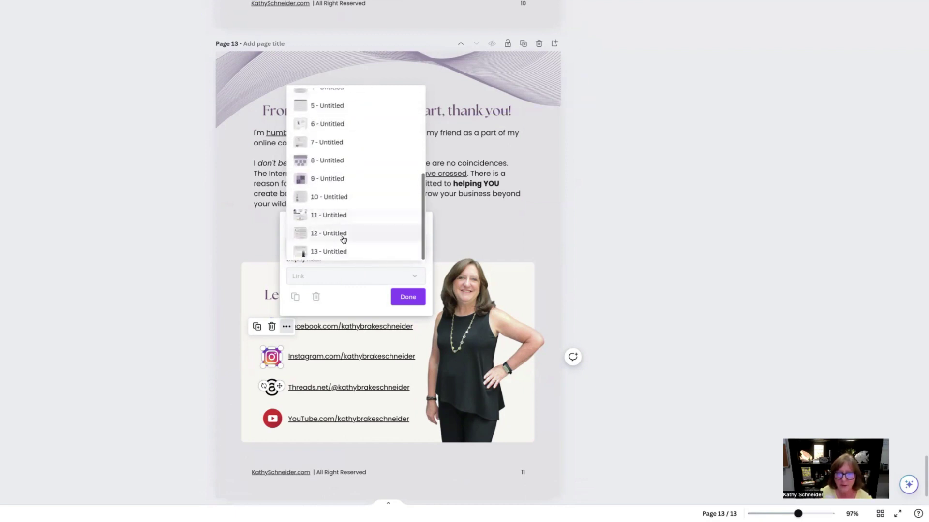
scroll(342, 241, up, 4)
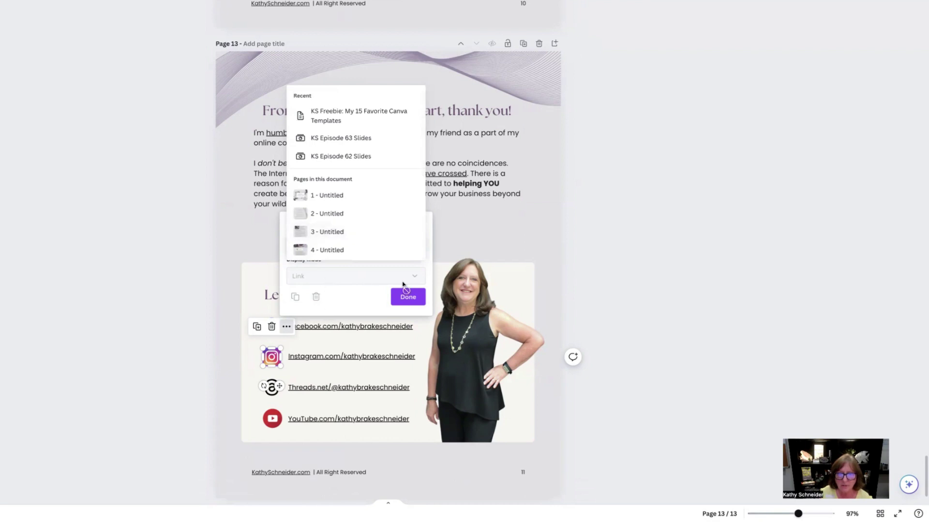
click(408, 297)
click(367, 388)
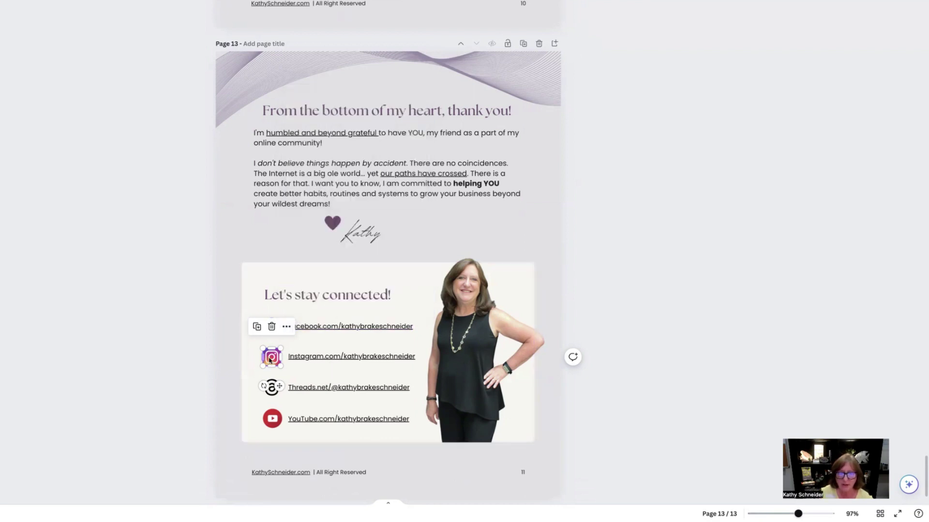
click(385, 387)
scroll(385, 361, down, 1)
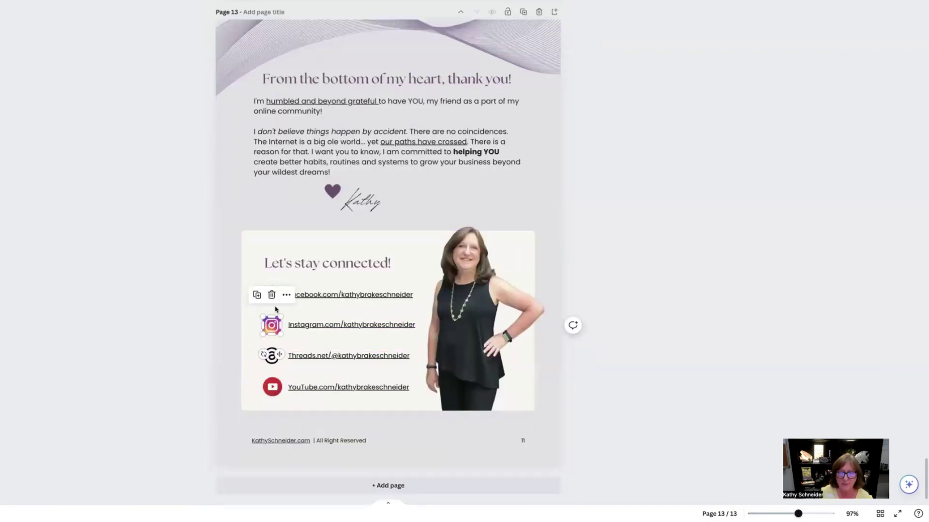
click(286, 295)
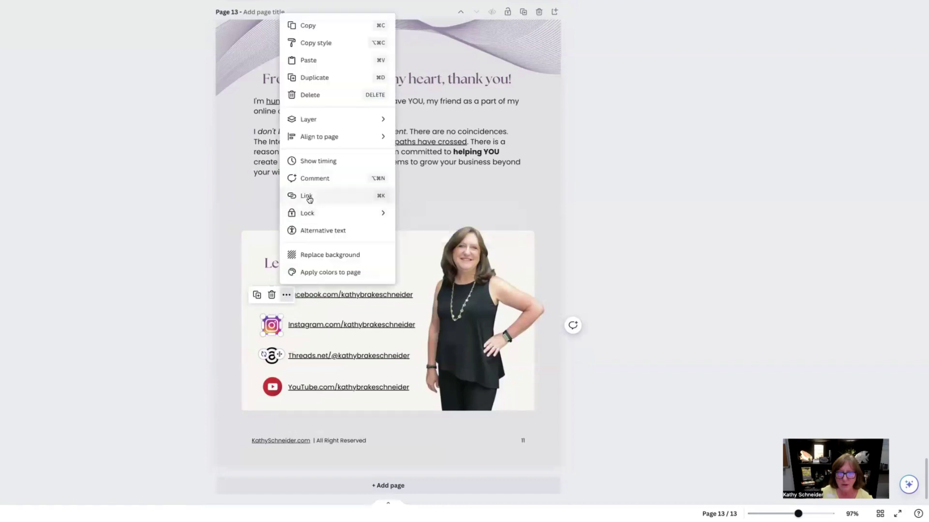
click(307, 196)
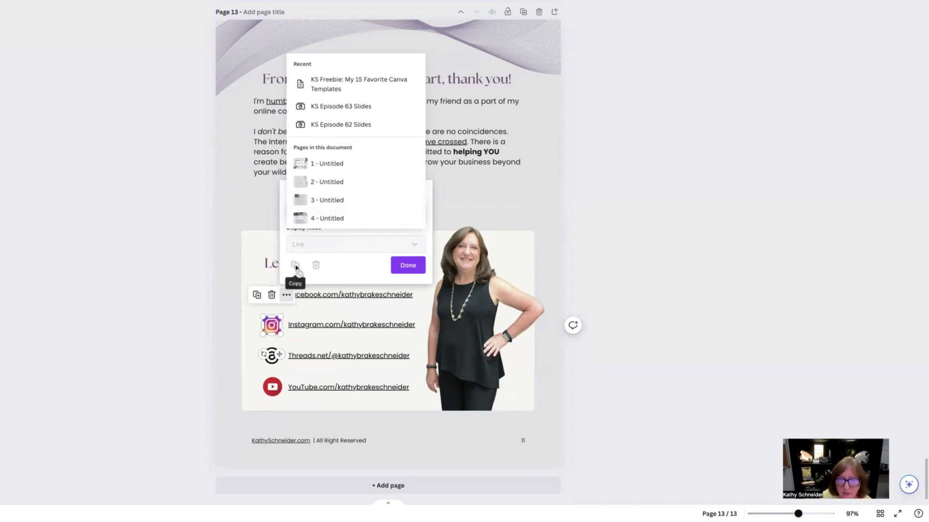
click(407, 266)
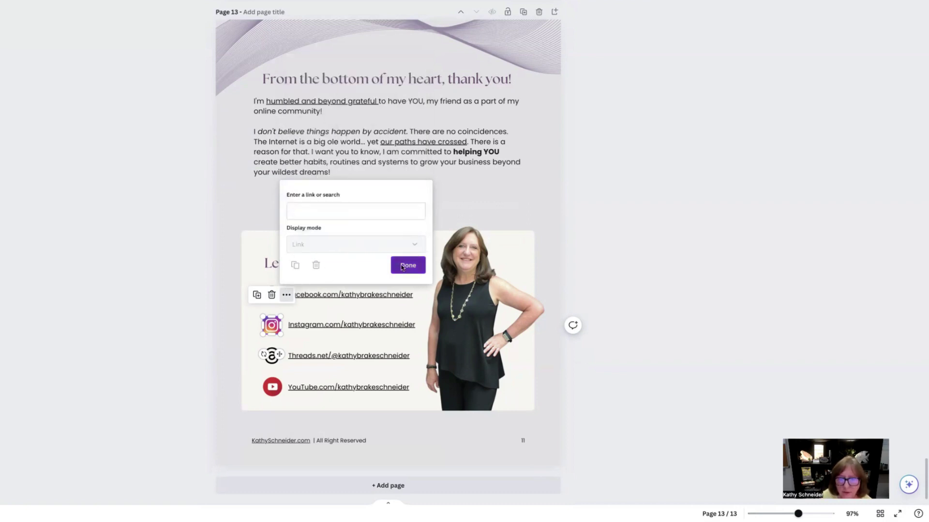
Add the copied Instagram profile address as a link on the Instagram icon on page 13.
click(287, 294)
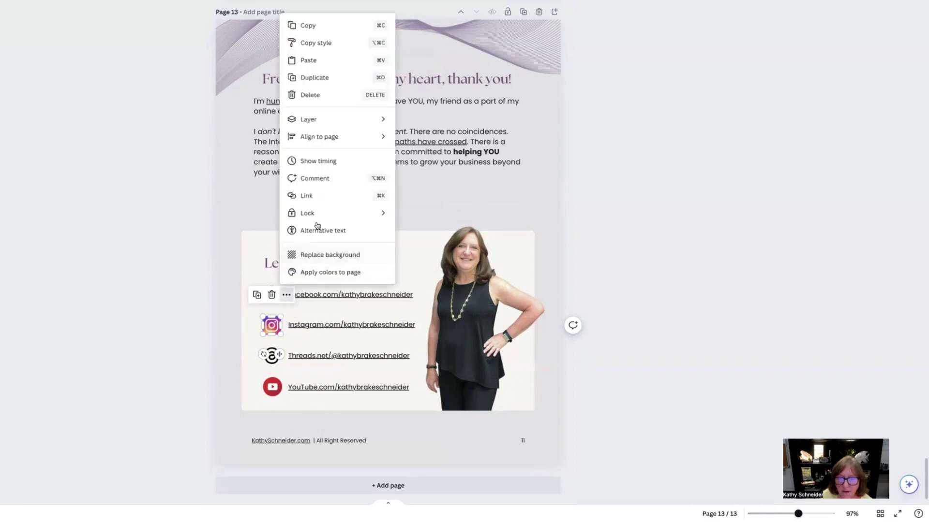
click(307, 195)
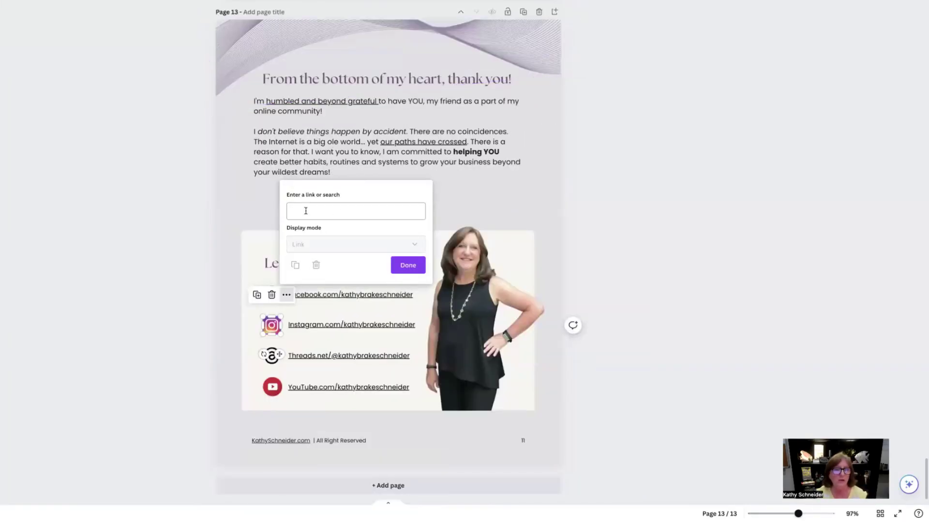
right_click(306, 211)
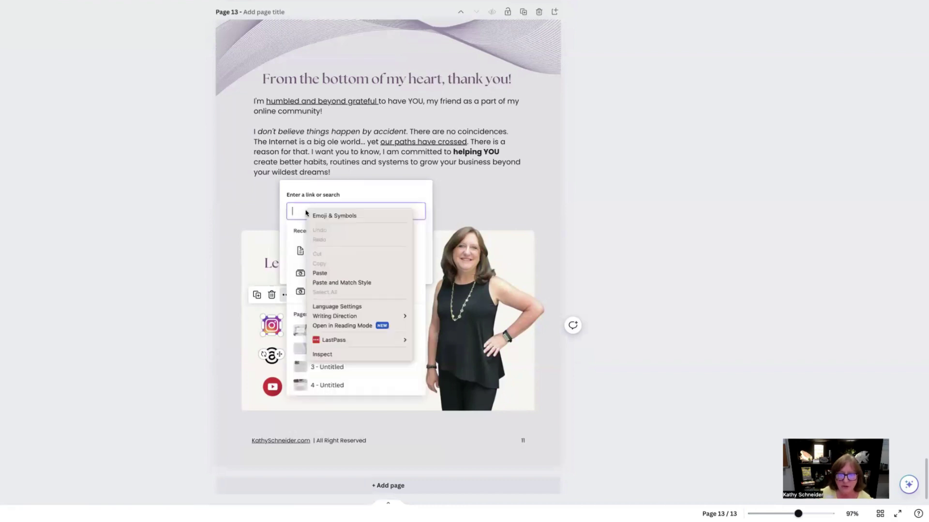
click(315, 272)
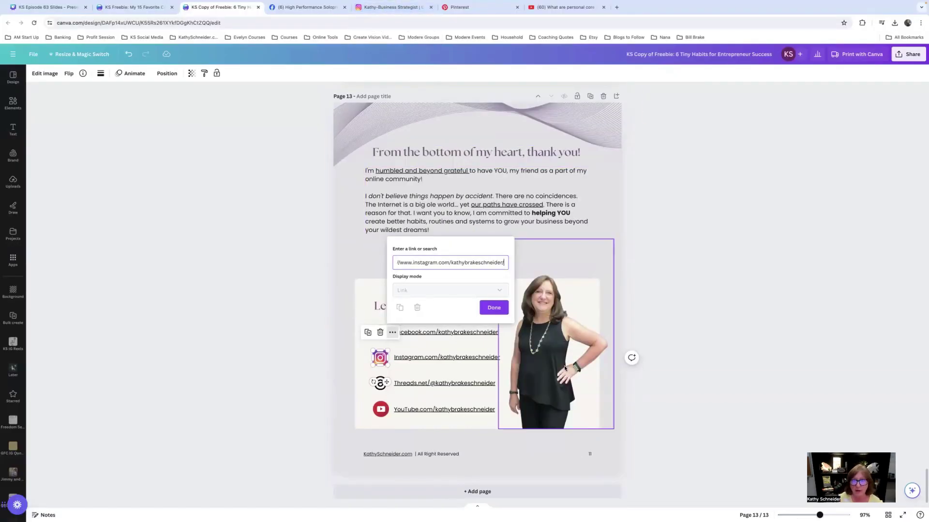
click(495, 309)
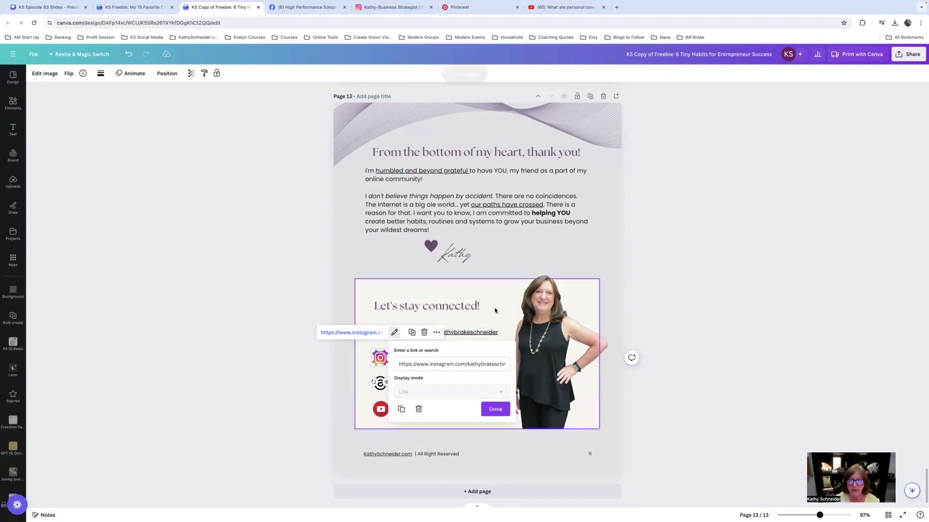
click(495, 410)
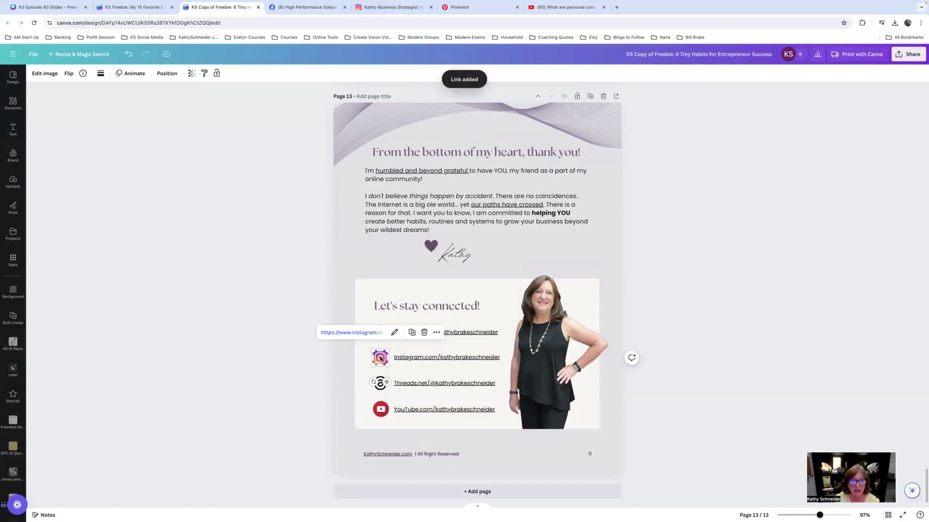
Open link entry for the YouTube icon on page 13, and copy the YouTube channel's address from its channel page.
click(381, 415)
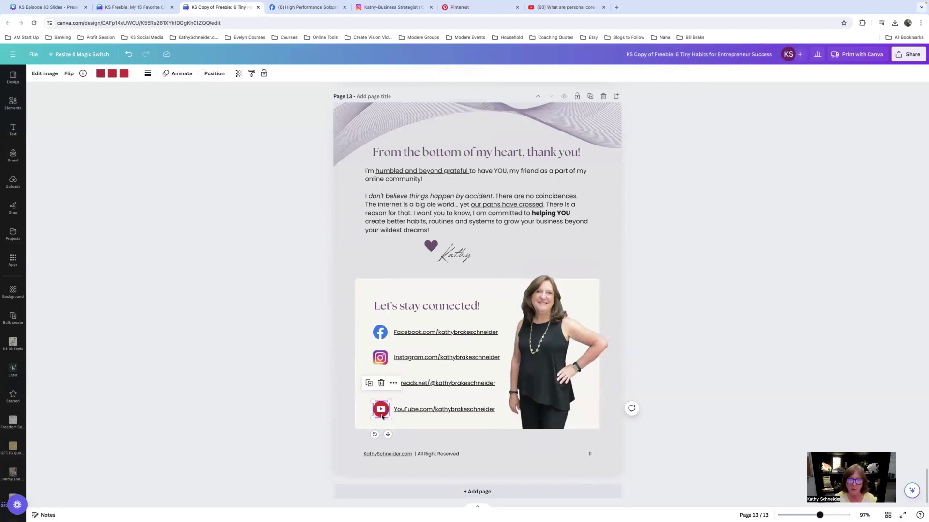
click(394, 384)
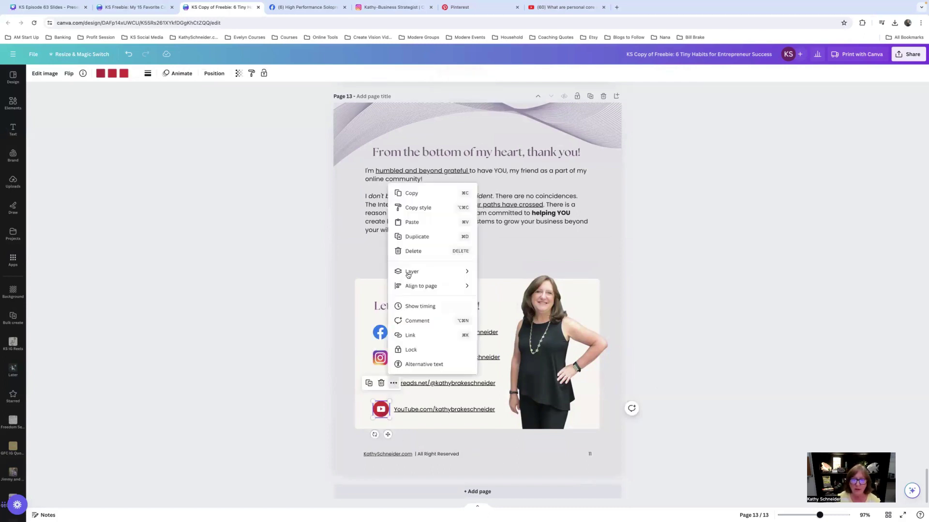
click(417, 336)
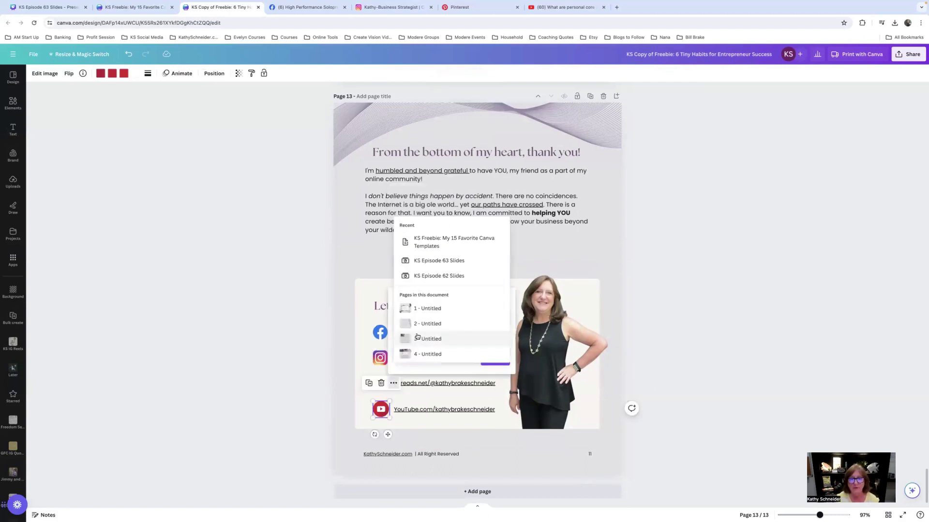
click(572, 8)
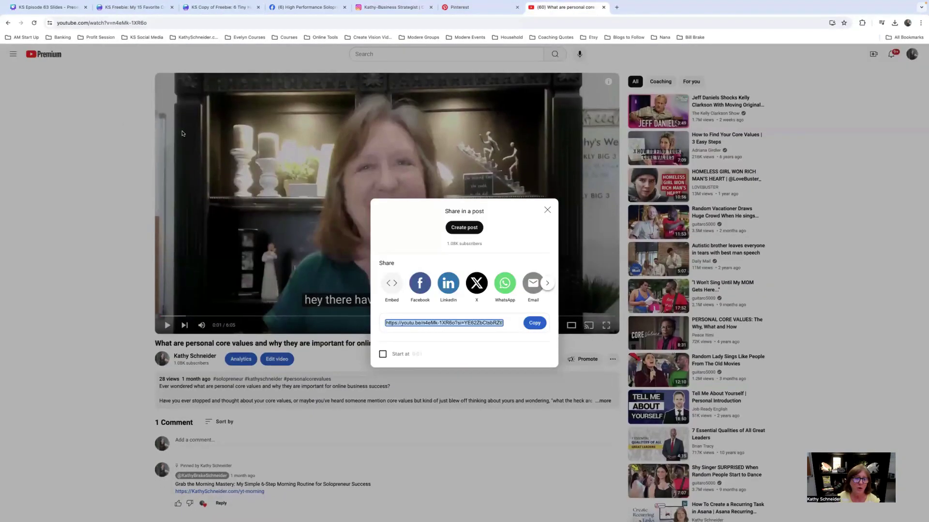
click(190, 358)
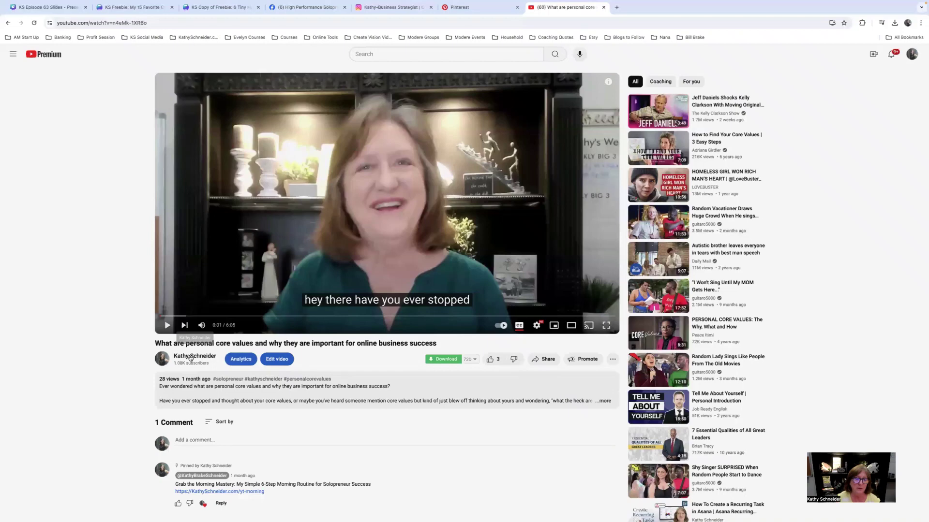
click(194, 358)
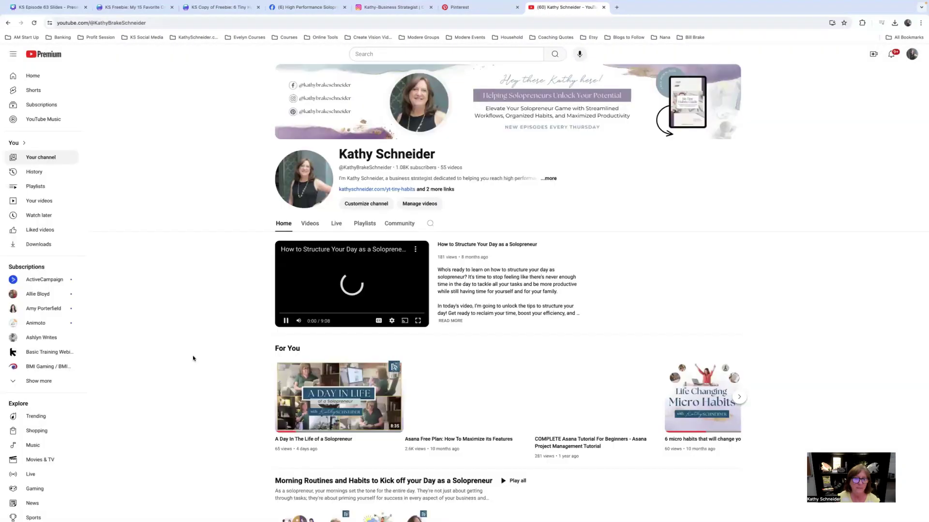
click(286, 321)
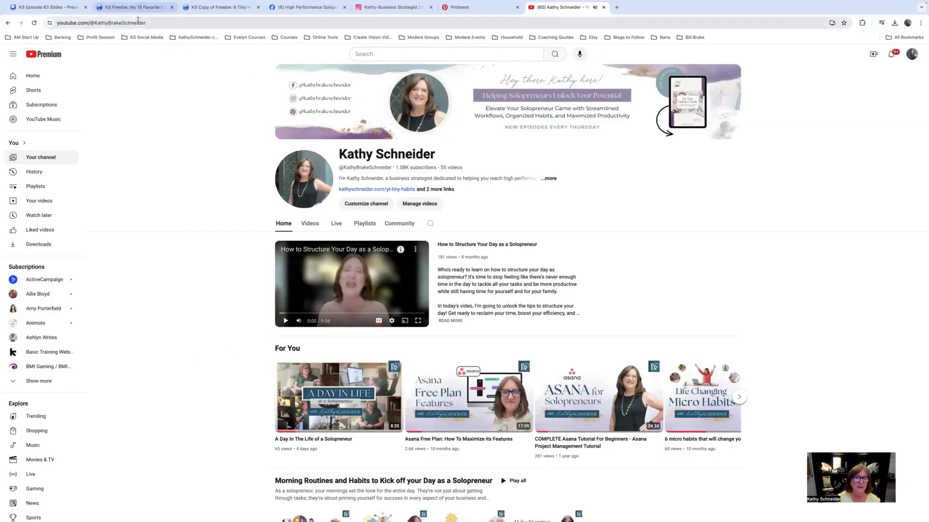
right_click(124, 25)
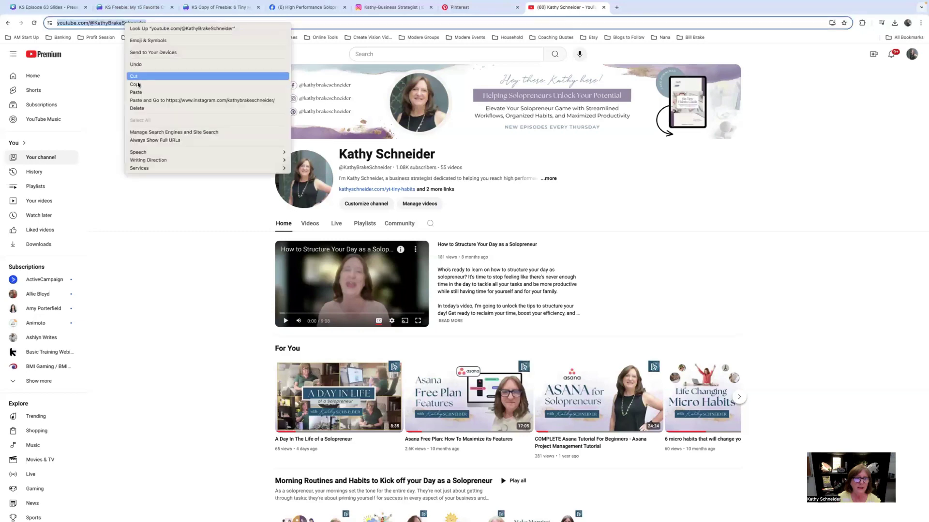
click(138, 85)
click(209, 8)
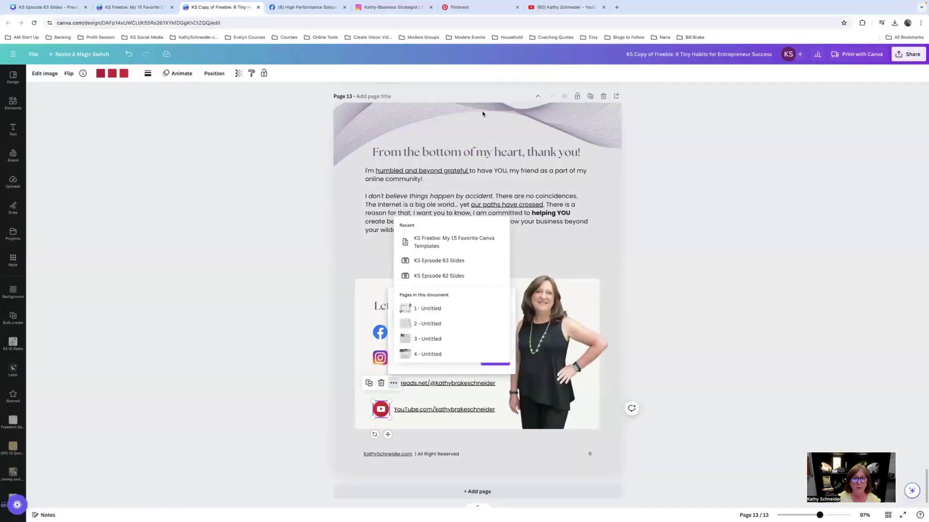
Link the YouTube icon under "Let's stay connected!" to the copied channel address.
click(404, 314)
right_click(404, 314)
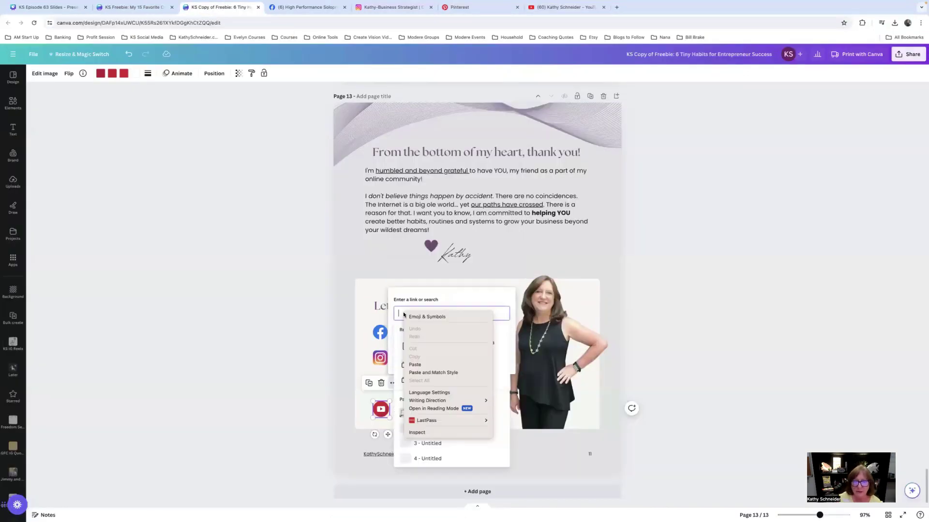
click(418, 366)
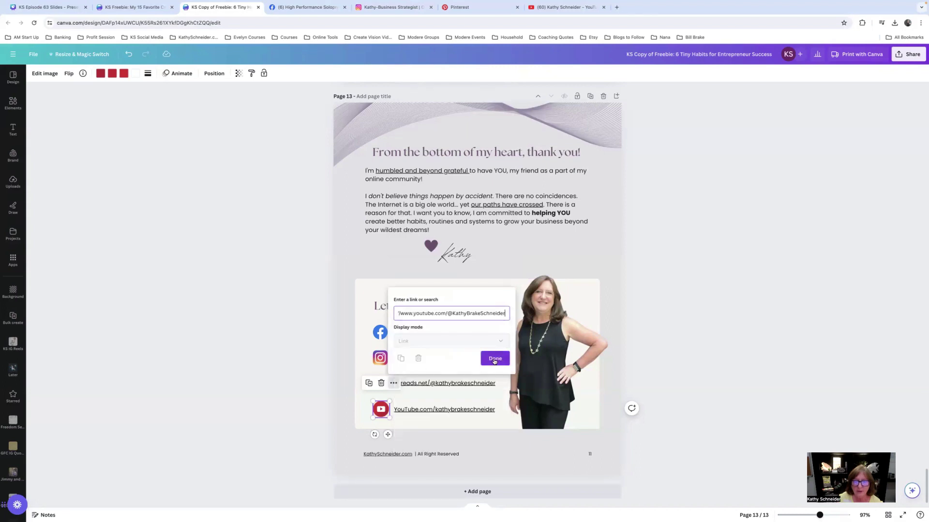
click(496, 460)
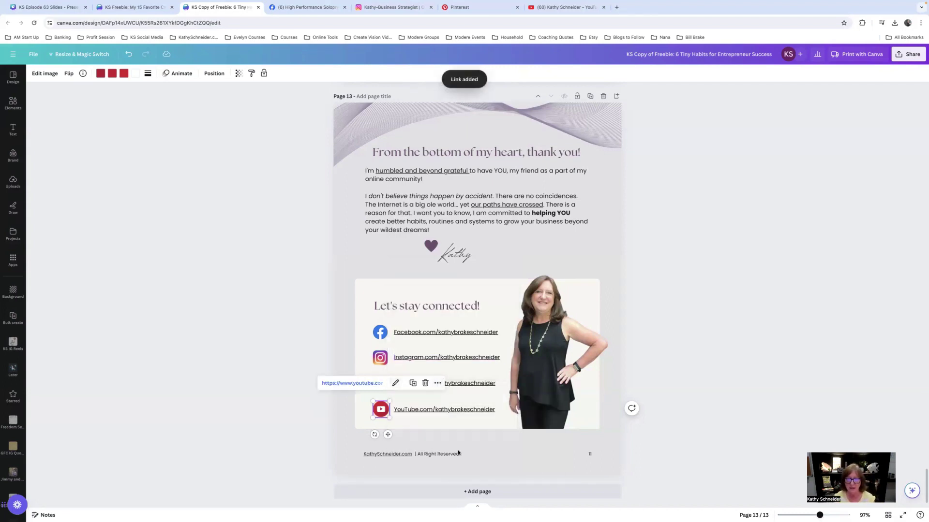
click(762, 362)
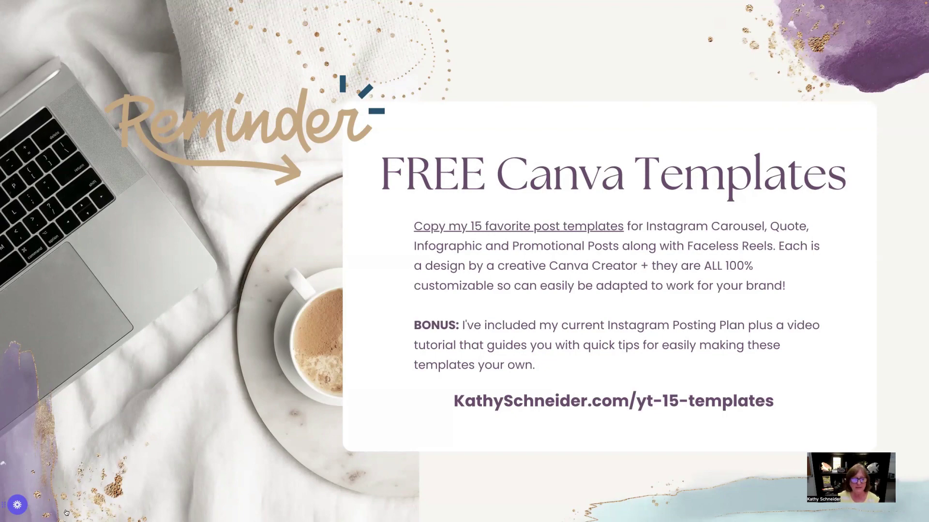
Advance the slide presentation from the free Canva templates reminder to the "Hit that bell and subscribe" slide.
click(50, 513)
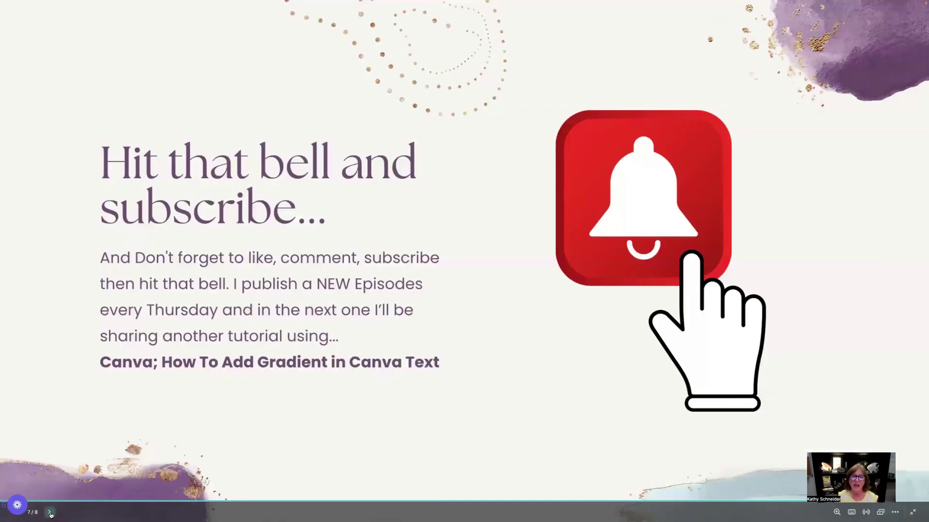